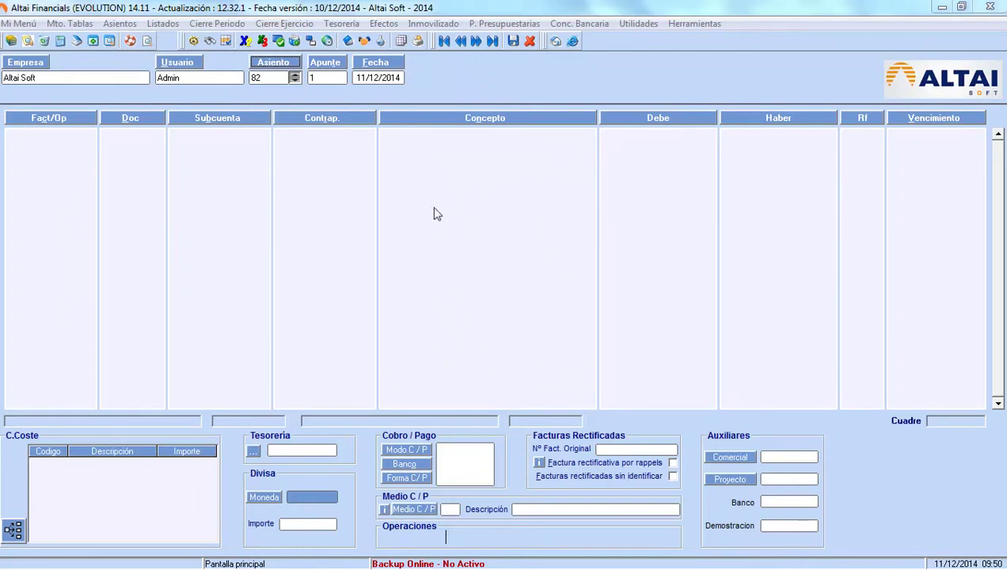
- Open the cost centre maintenance and create cost centre M with the description Madrid
{"action": "left_click", "coordinate": [84, 24]}
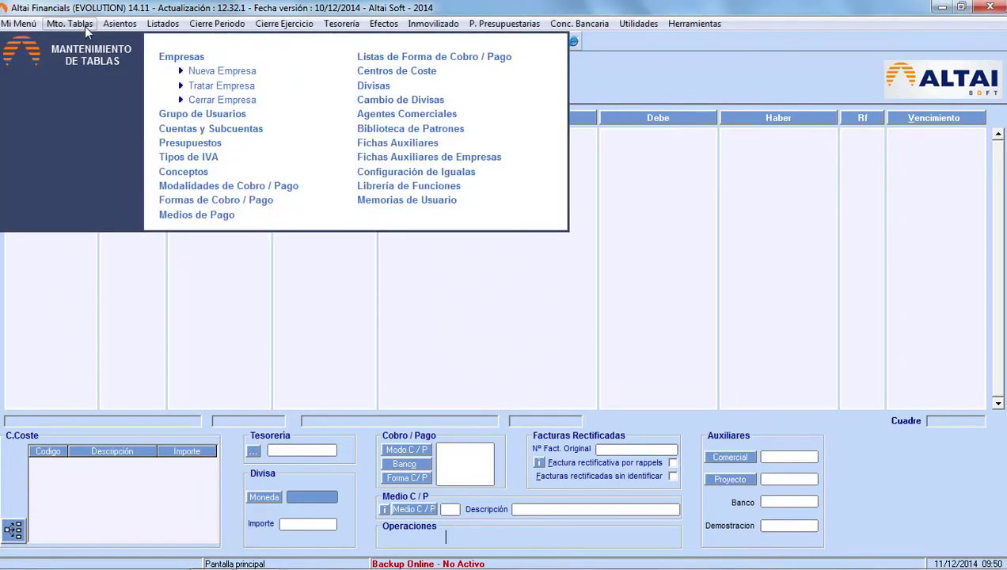
{"action": "left_click", "coordinate": [370, 71]}
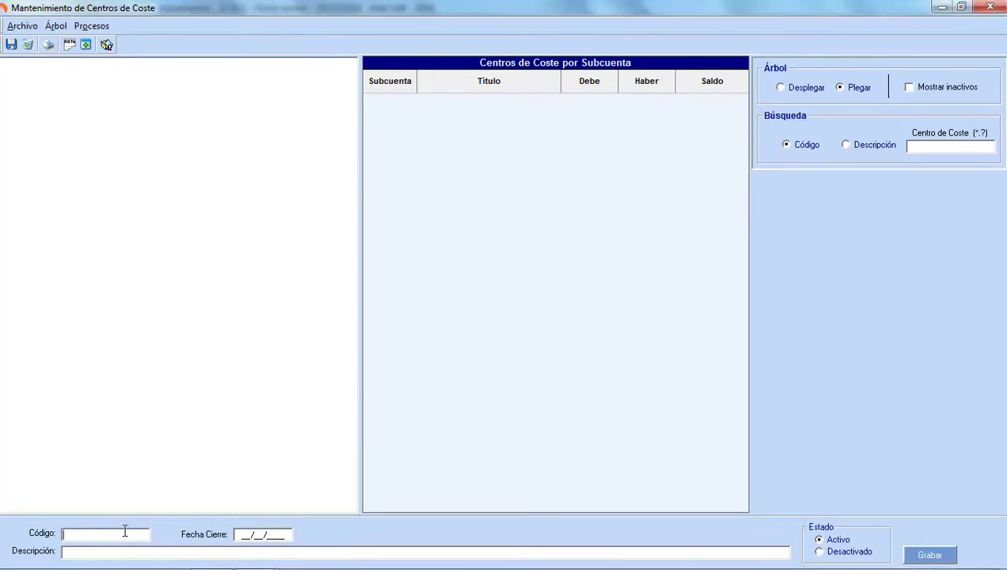
{"action": "type", "text": "M"}
{"action": "key", "text": "Tab"}
{"action": "type", "text": "Madrid"}
{"action": "key", "text": "Return"}
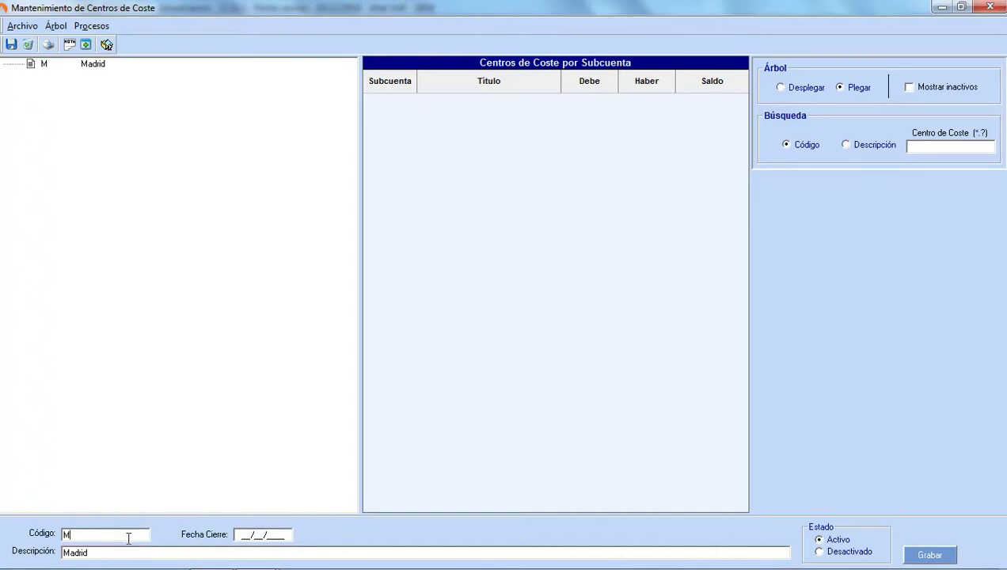
- Create cost centre M0001 with the description "Madrid Dpto. Comercial" and expand the Madrid branch
{"action": "left_click", "coordinate": [134, 534]}
{"action": "type", "text": "0001"}
{"action": "left_click", "coordinate": [151, 550]}
{"action": "type", "text": "Dpto. Comercial"}
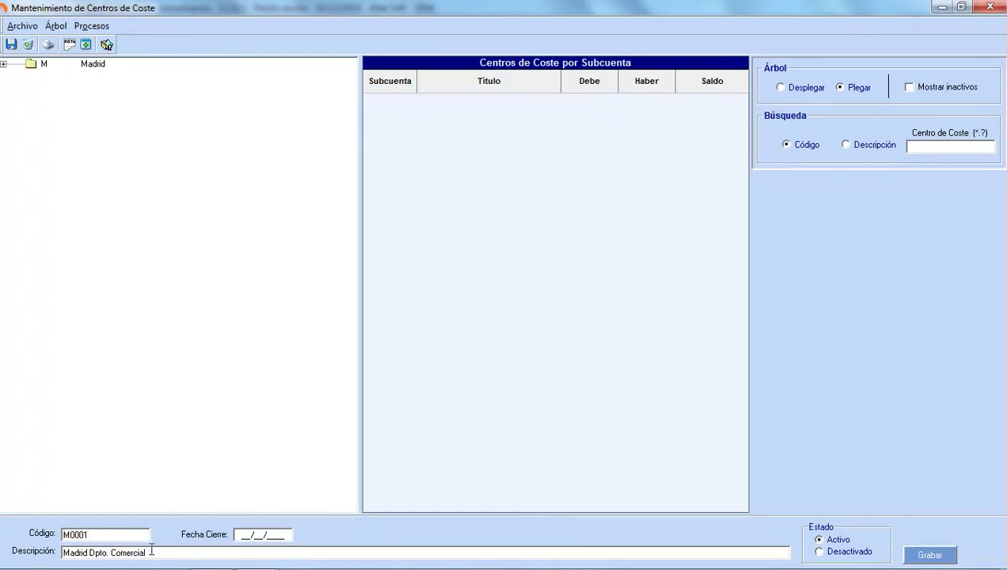
{"action": "left_click", "coordinate": [4, 63]}
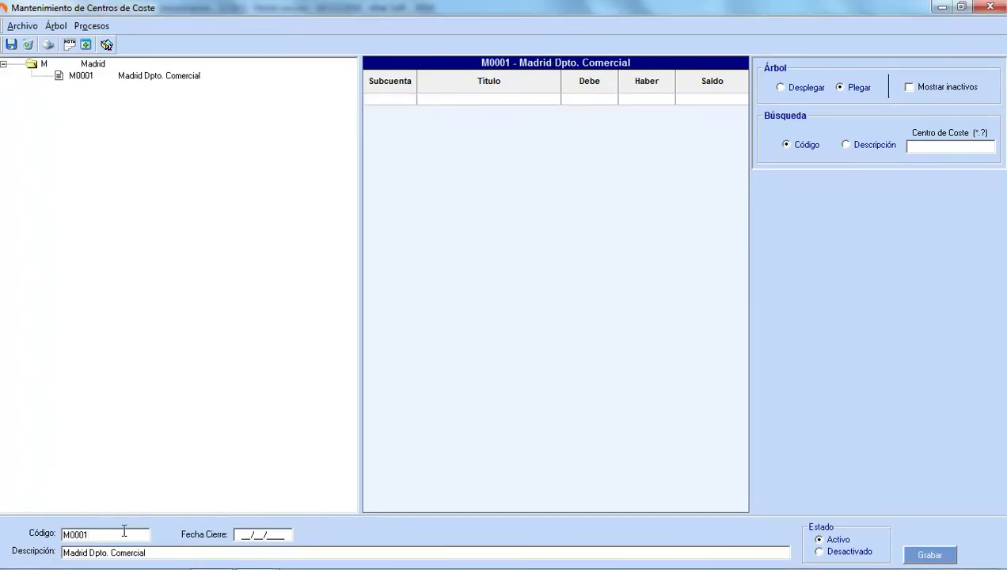
- Create cost centre M0002 with the description "Madrid Dpto. Administracion" and expand the Madrid branch
{"action": "key", "text": "BackSpace"}
{"action": "type", "text": "2"}
{"action": "left_click_drag", "start_coordinate": [110, 553], "coordinate": [167, 563]}
{"action": "type", "text": "Administracion"}
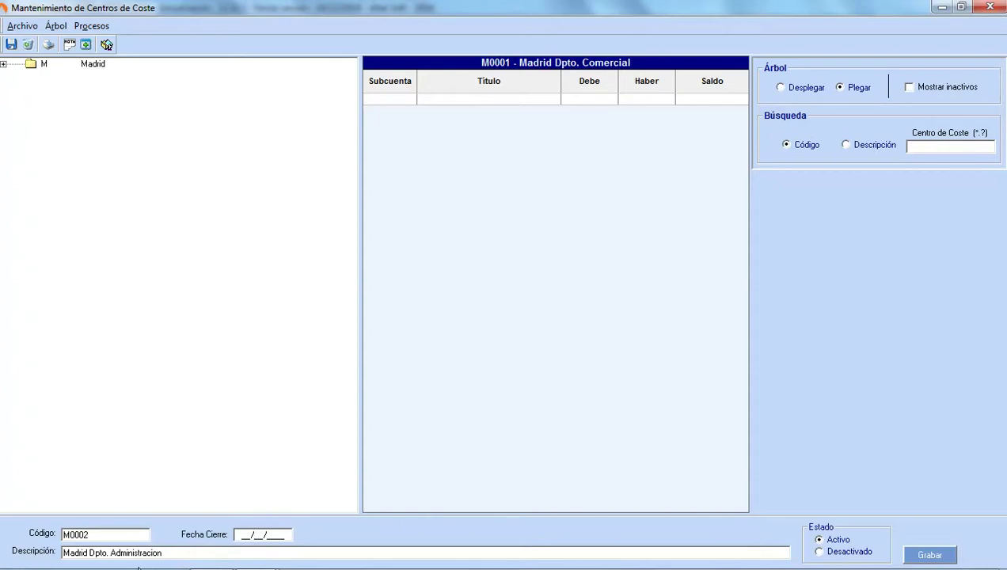
{"action": "left_click", "coordinate": [4, 65]}
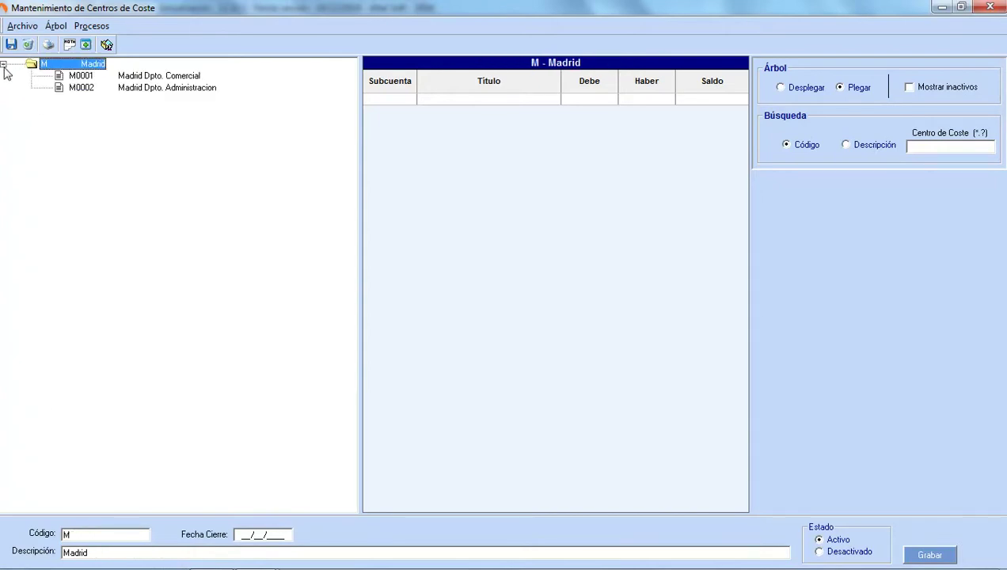
- Copy cost centre M with all its sublevels to the destination code B within the active company
{"action": "double_click", "coordinate": [102, 65]}
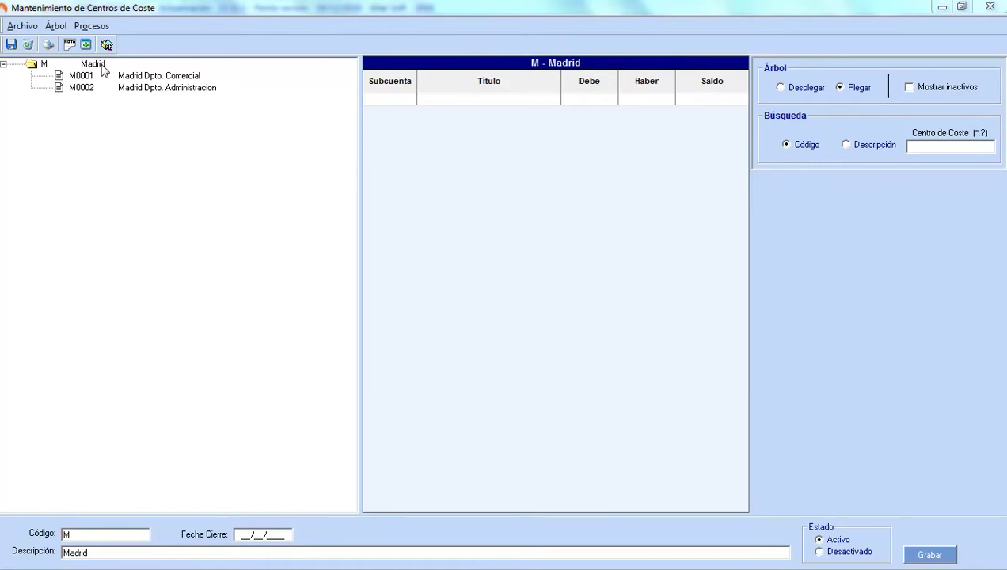
{"action": "left_click", "coordinate": [101, 65]}
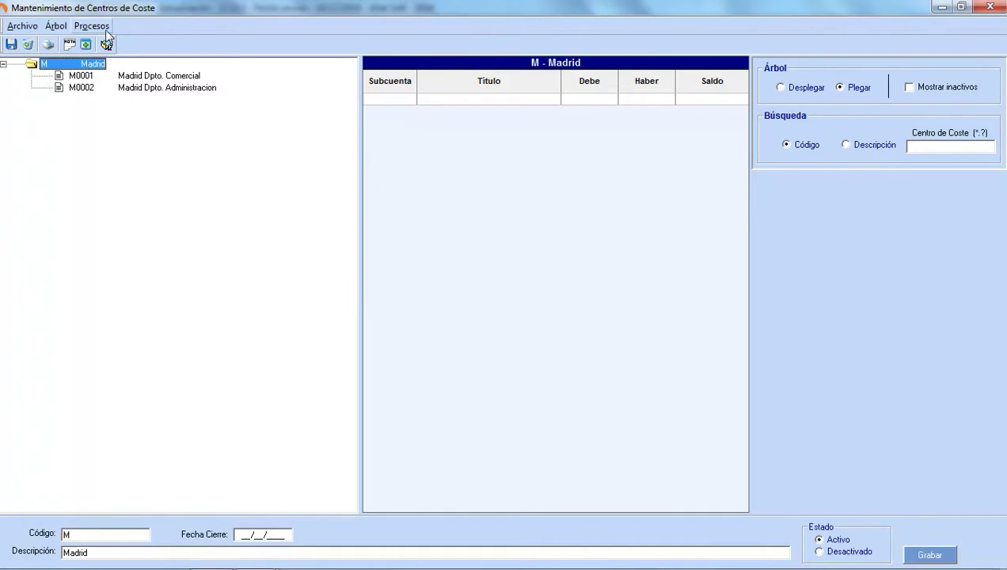
{"action": "left_click", "coordinate": [102, 27]}
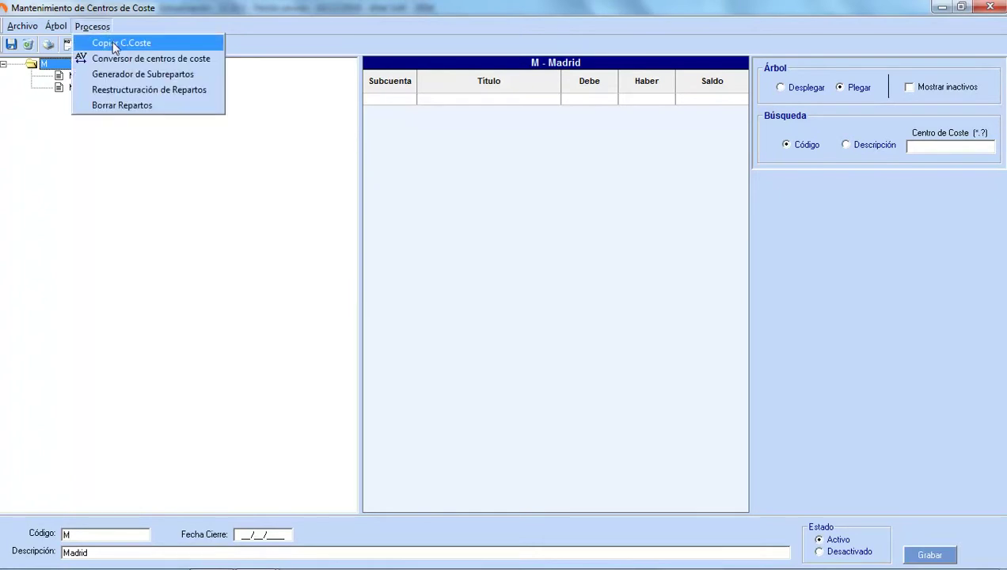
{"action": "left_click", "coordinate": [115, 44]}
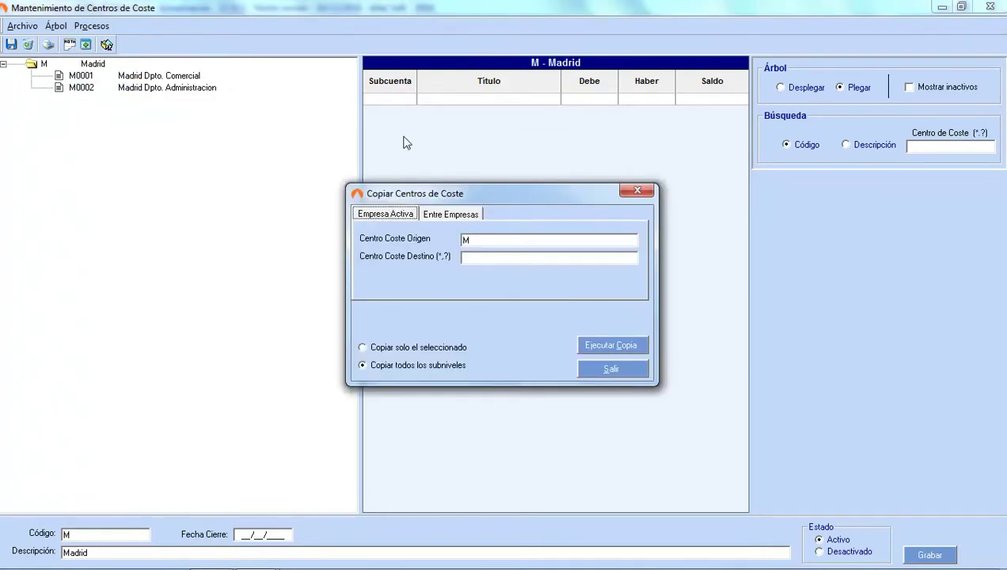
{"action": "left_click", "coordinate": [492, 257]}
{"action": "type", "text": "B"}
{"action": "left_click", "coordinate": [595, 342]}
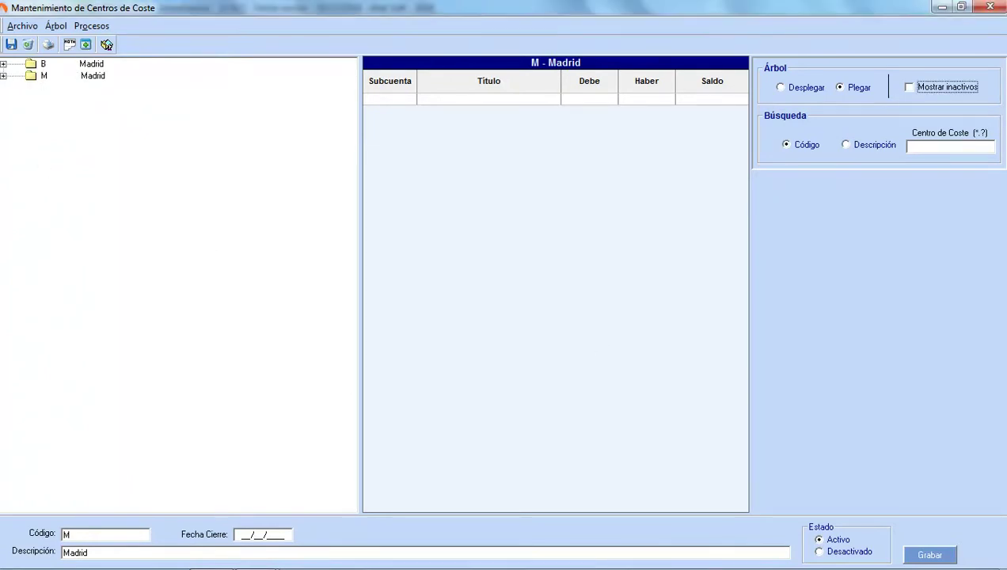
- Expand both branches of the tree, change the description of cost centre B to Barcelona and save it
{"action": "left_click", "coordinate": [4, 63]}
{"action": "left_click", "coordinate": [4, 99]}
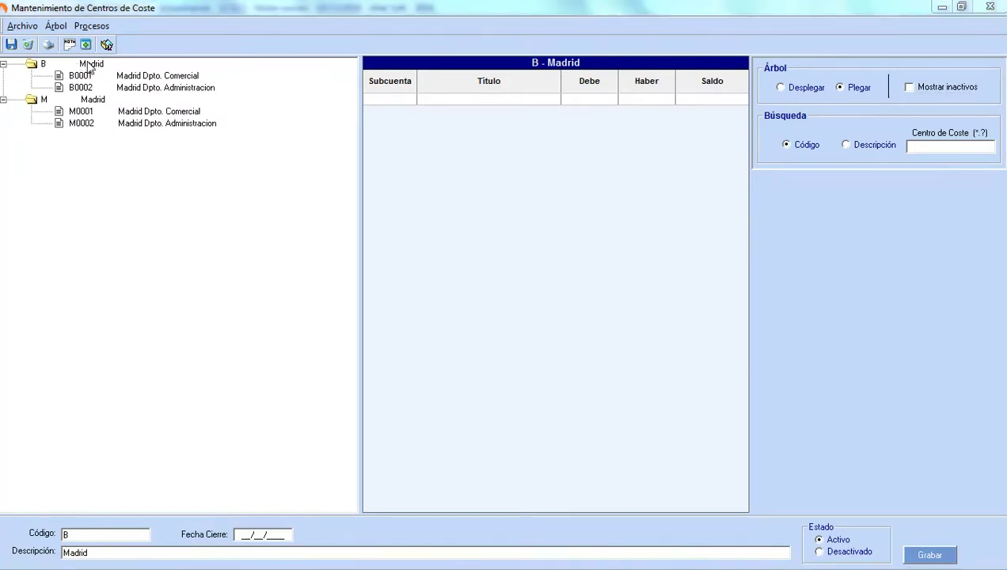
{"action": "left_click", "coordinate": [87, 552]}
{"action": "type", "text": "Barcelona"}
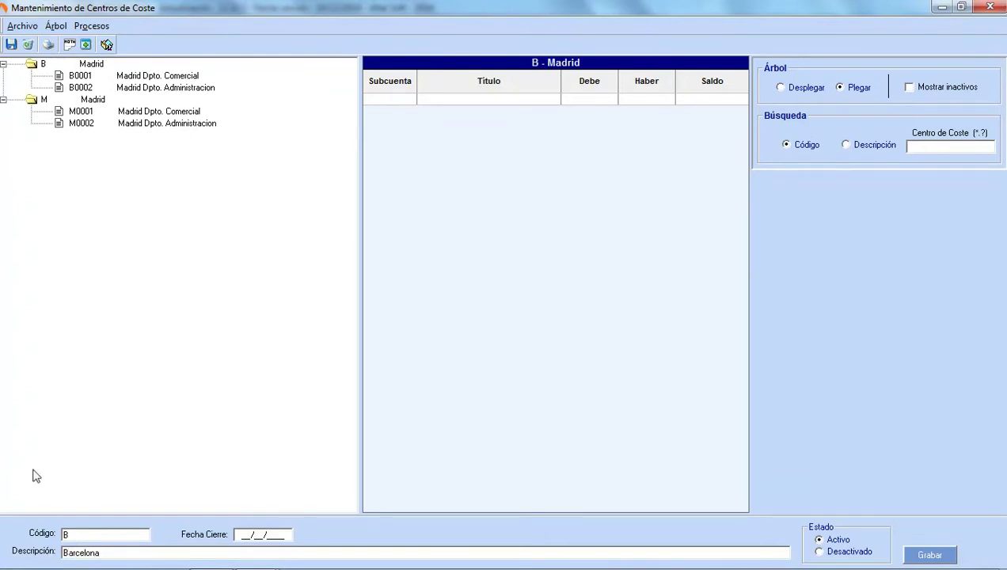
{"action": "left_click", "coordinate": [10, 44]}
- Create sublevel M00010 under M0001 with the description "Madrid Dpto. Comercial 1" and expand its branch
{"action": "left_click", "coordinate": [4, 75]}
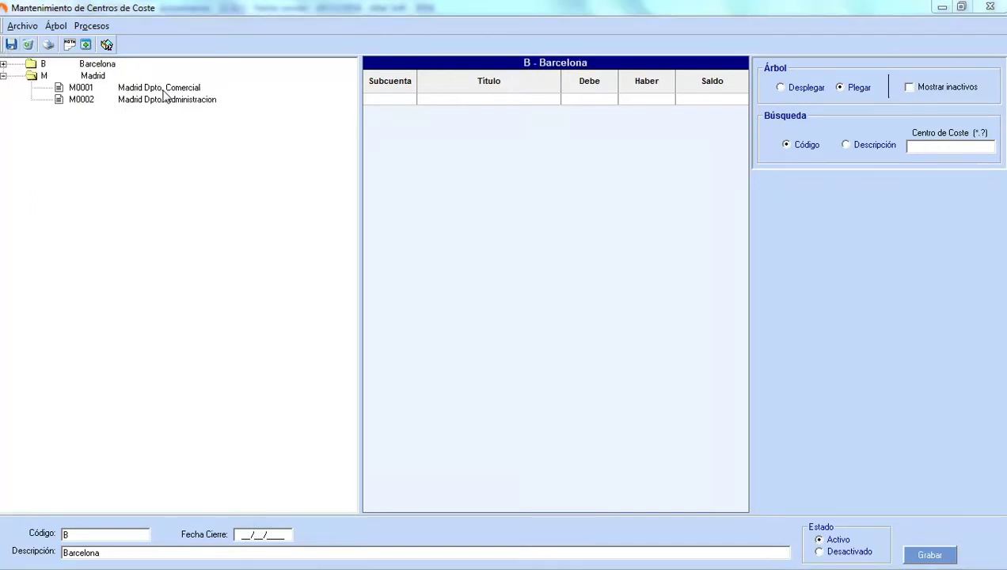
{"action": "left_click", "coordinate": [163, 89]}
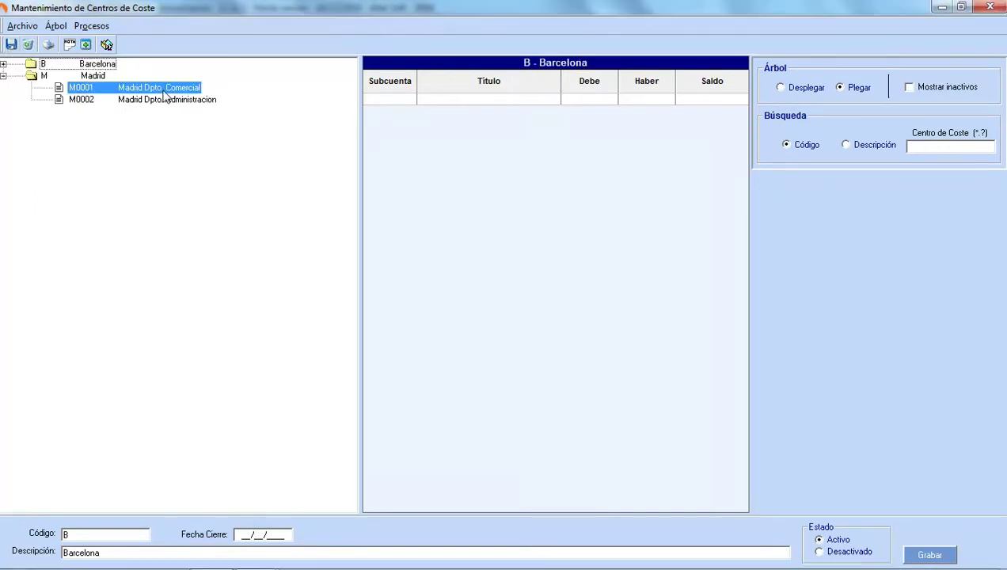
{"action": "left_click", "coordinate": [115, 535]}
{"action": "type", "text": "0"}
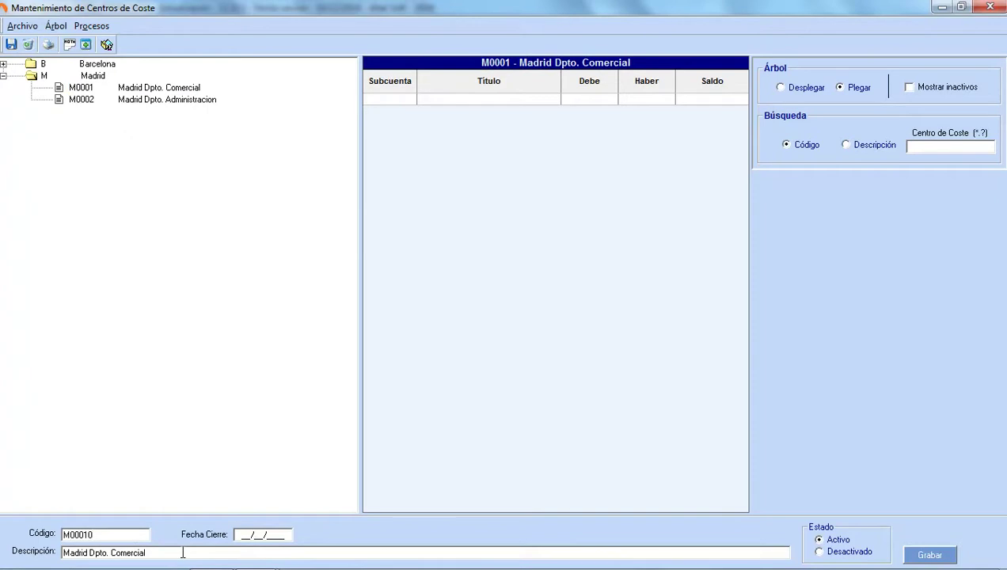
{"action": "type", "text": " 1"}
{"action": "left_click", "coordinate": [12, 44]}
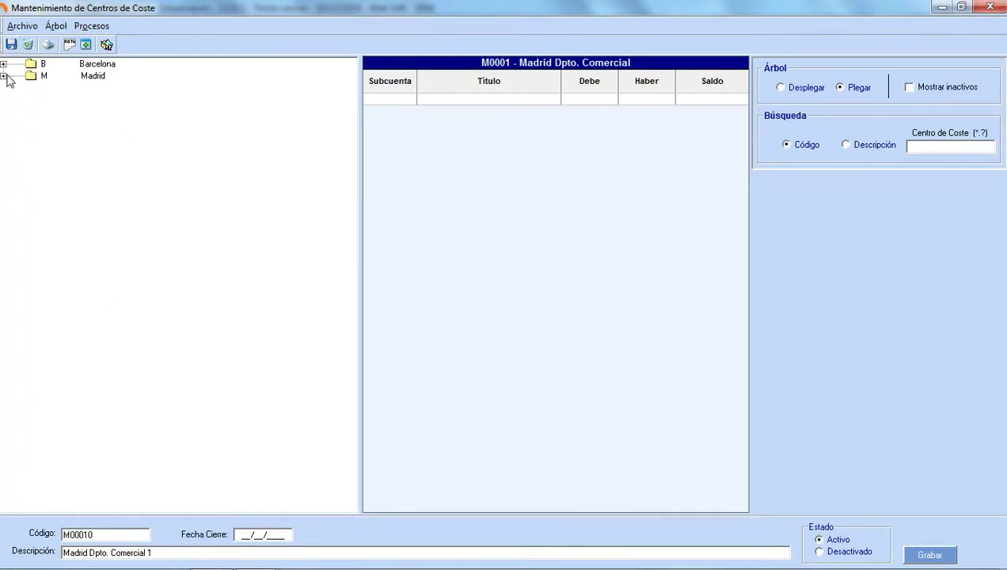
{"action": "left_click", "coordinate": [5, 75]}
{"action": "left_click", "coordinate": [31, 88]}
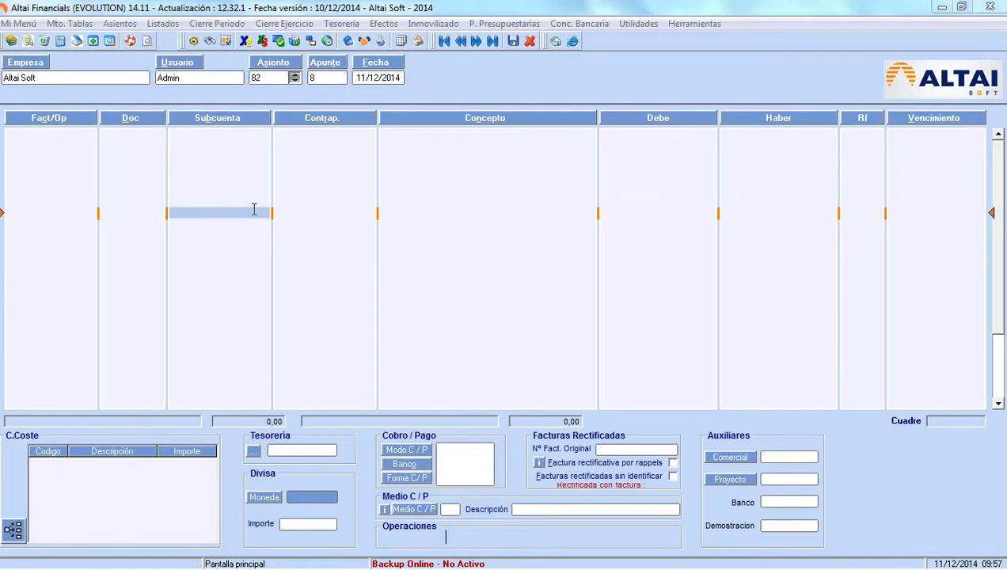
- Enable Centros de Coste for subaccount 60000000, save it, and switch the account maintenance to Cuenta level
{"action": "double_click", "coordinate": [254, 210]}
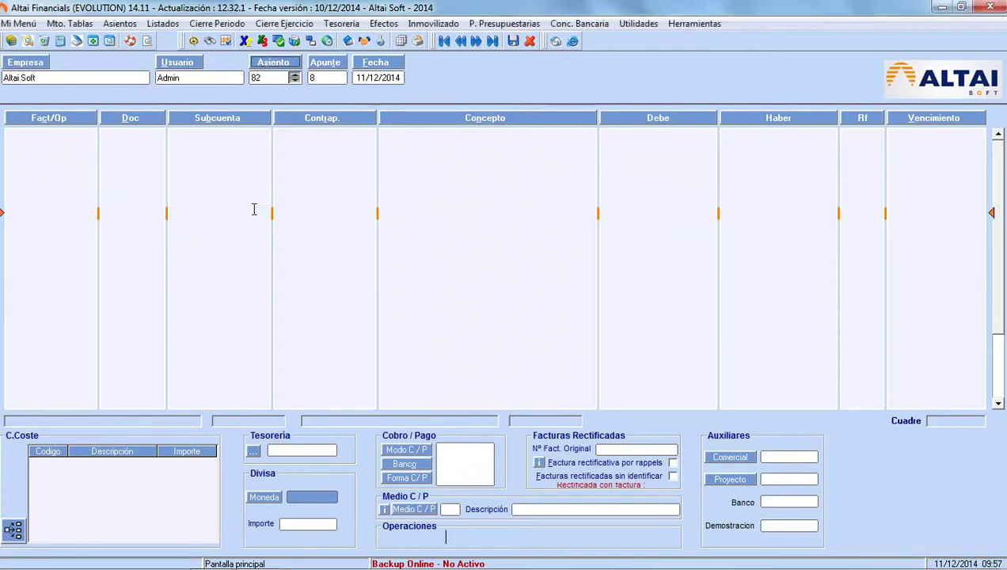
{"action": "type", "text": "60000000"}
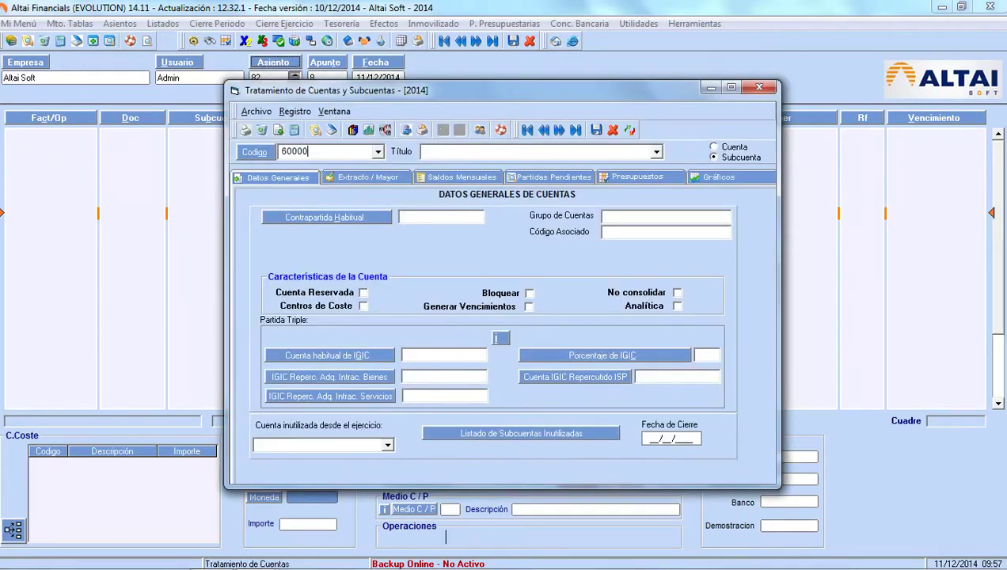
{"action": "key", "text": "Return"}
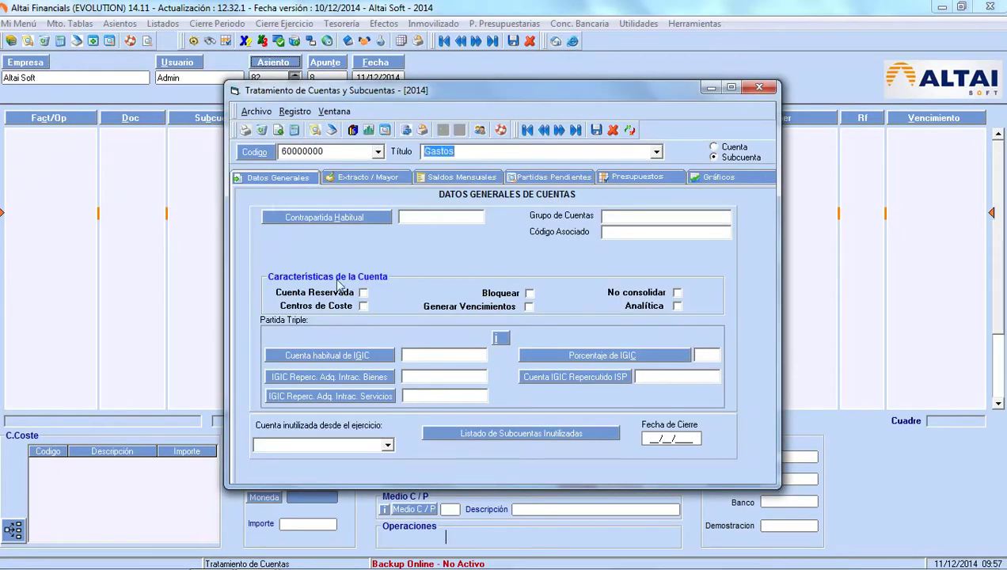
{"action": "left_click", "coordinate": [363, 307]}
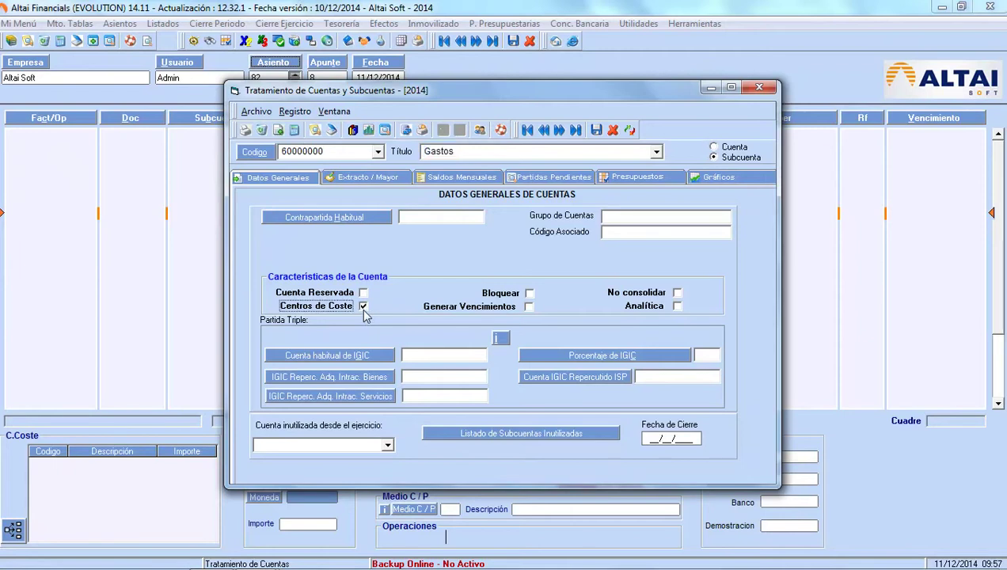
{"action": "left_click", "coordinate": [598, 132]}
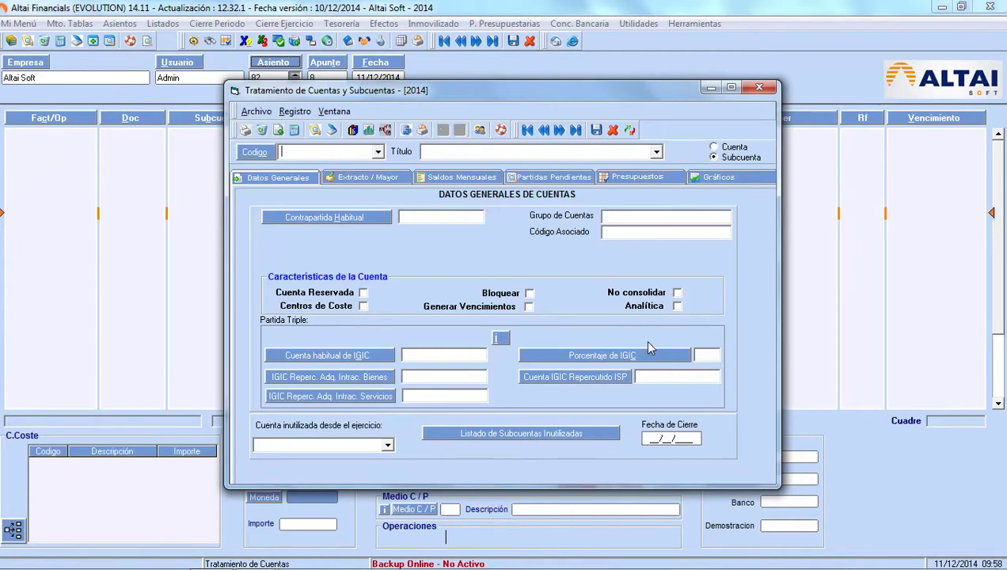
{"action": "left_click", "coordinate": [715, 147]}
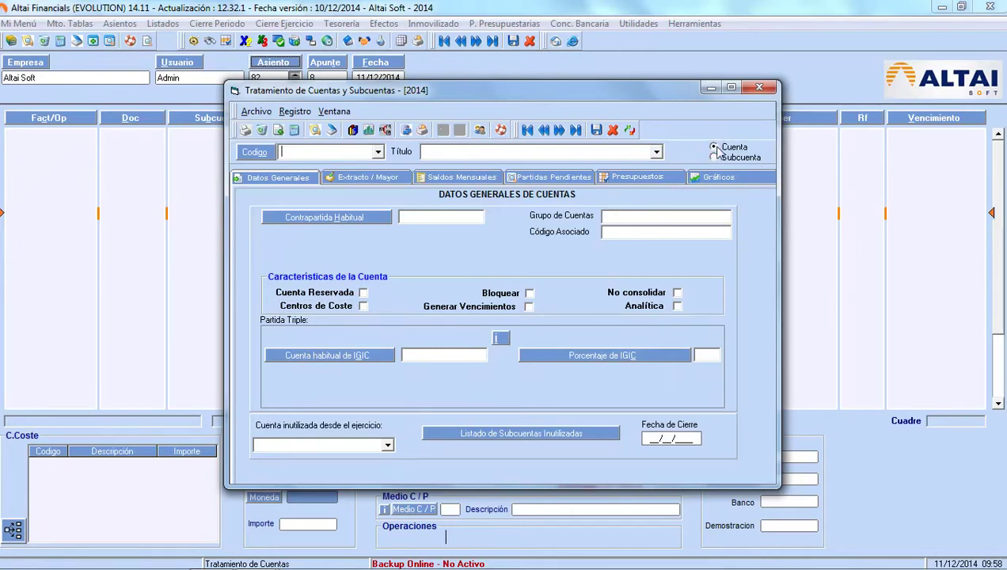
{"action": "left_click", "coordinate": [353, 131]}
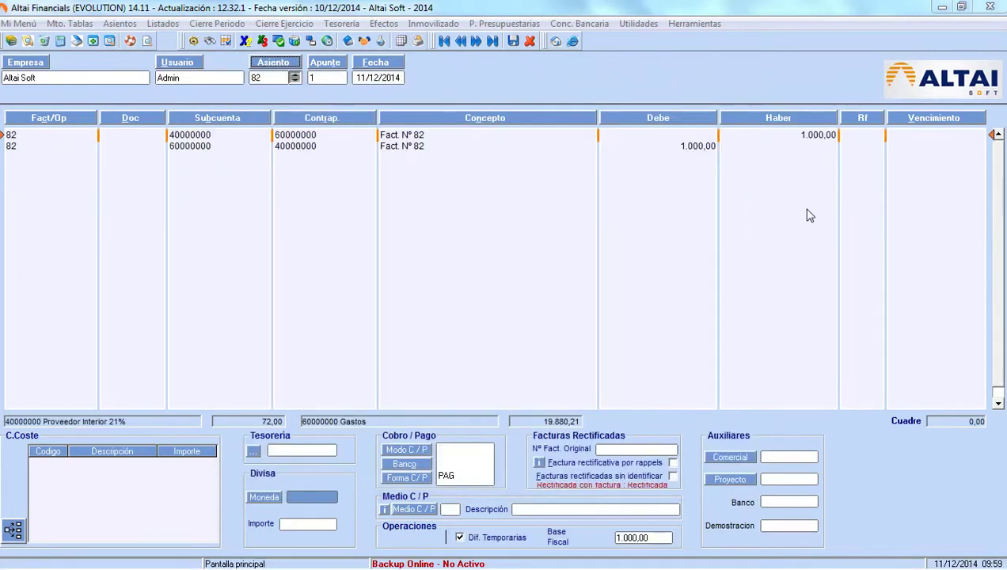
- Save entry 82 and add cost centres M0002, M00010, B0001 and B0002 to its distribution
{"action": "left_click", "coordinate": [513, 42]}
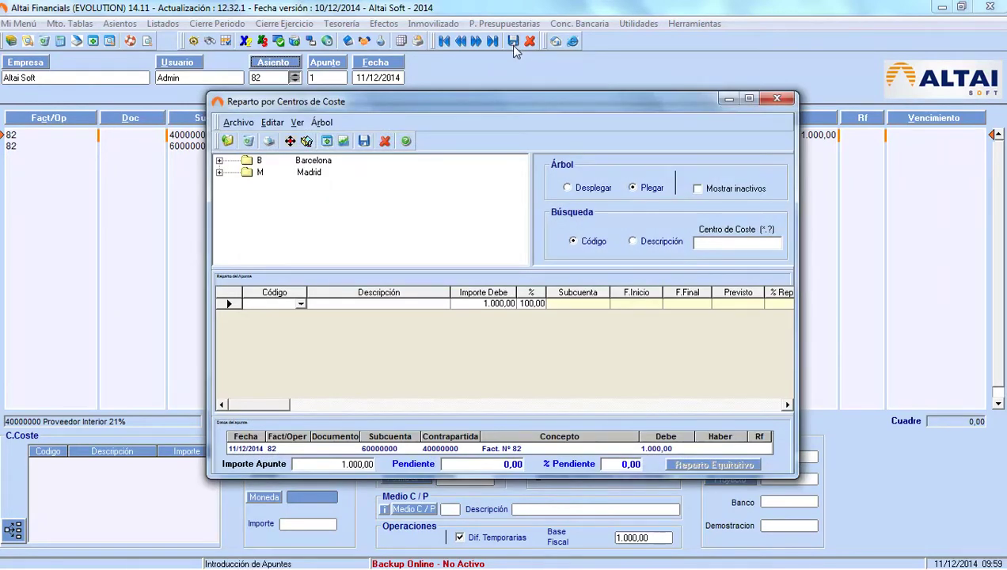
{"action": "left_click", "coordinate": [219, 172]}
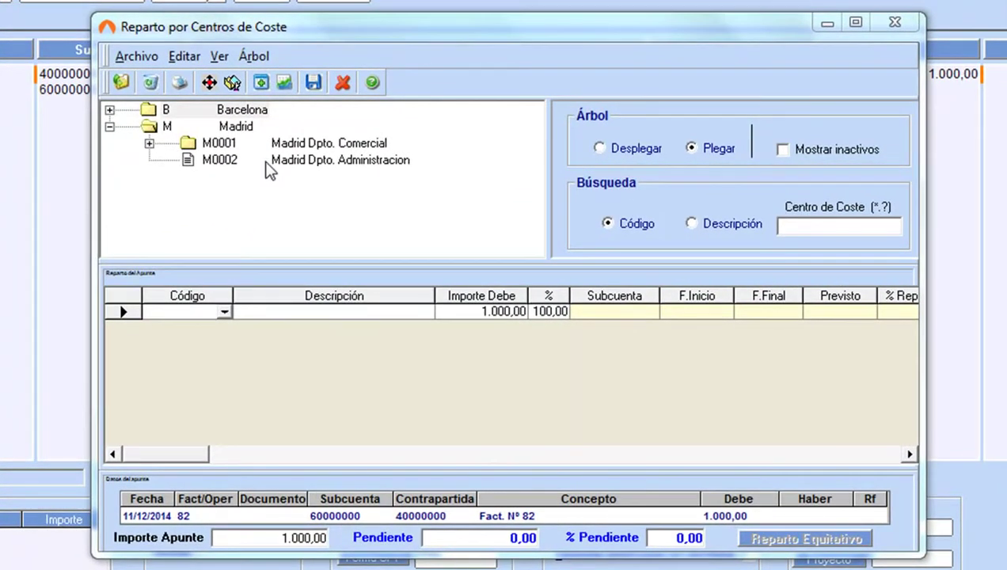
{"action": "double_click", "coordinate": [267, 164]}
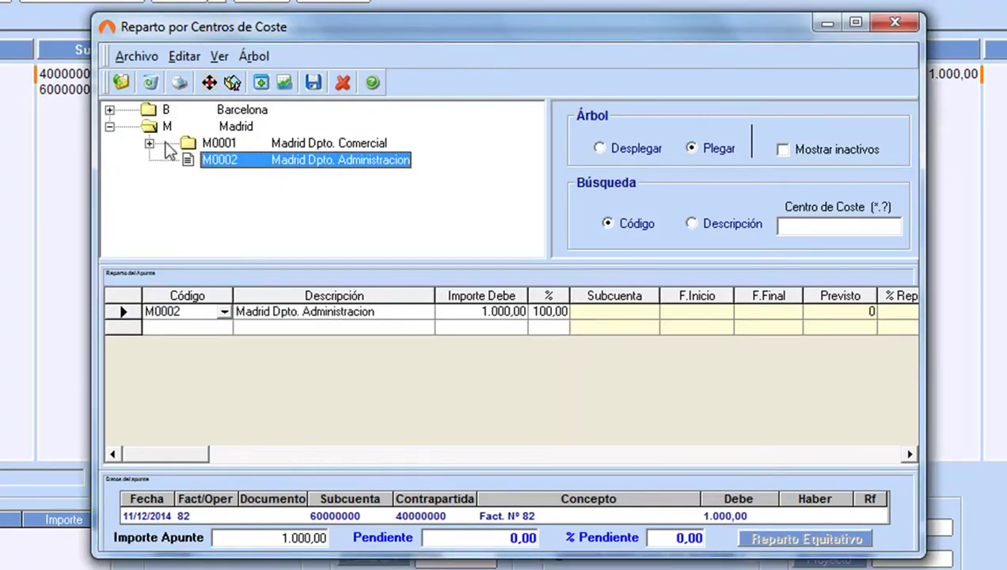
{"action": "left_click", "coordinate": [148, 143]}
{"action": "double_click", "coordinate": [270, 162]}
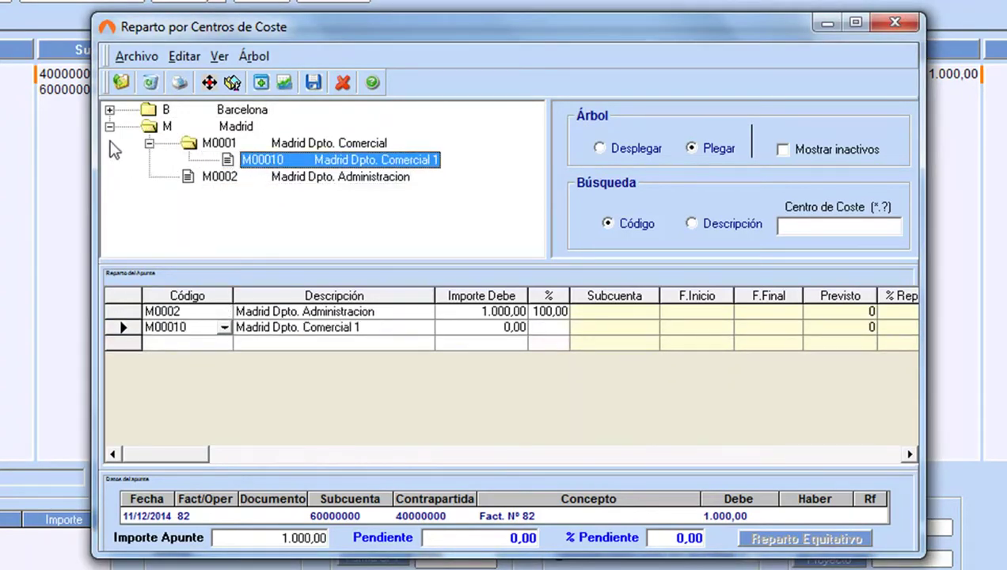
{"action": "left_click", "coordinate": [110, 109]}
{"action": "double_click", "coordinate": [235, 128]}
{"action": "double_click", "coordinate": [237, 144]}
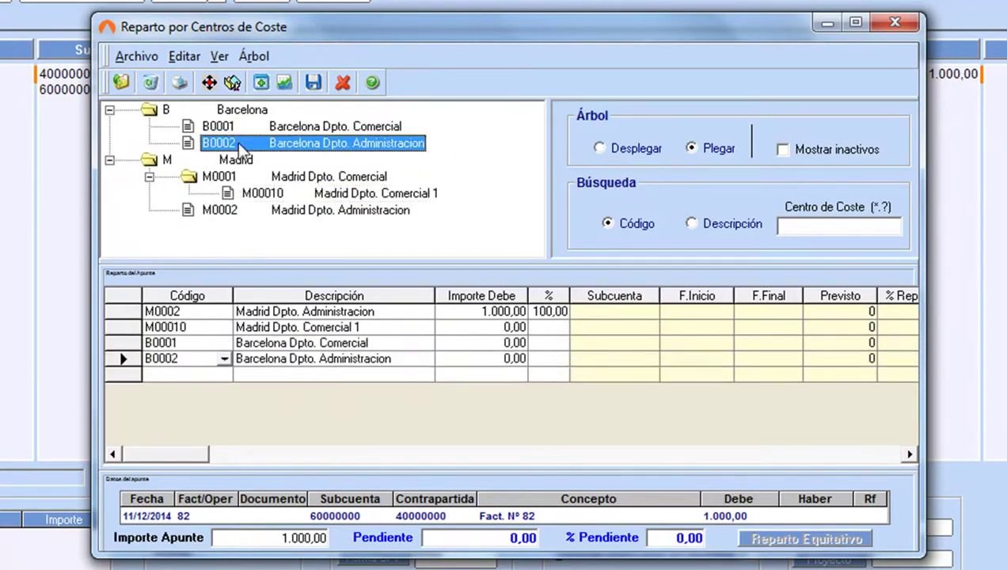
- Set the M0002 debit amount to 0, distribute the entry equally among the cost centres and save the distribution
{"action": "left_click", "coordinate": [497, 313]}
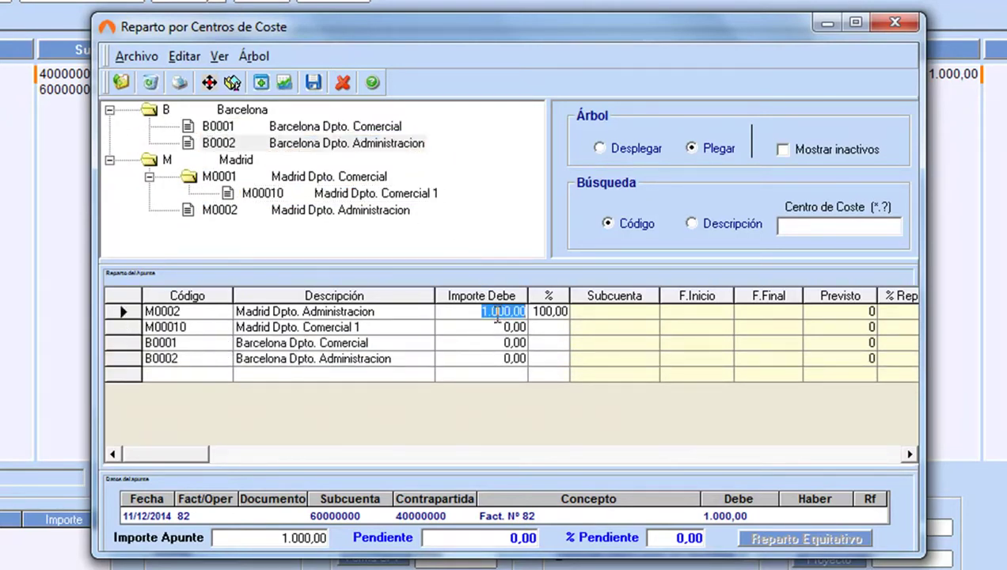
{"action": "key", "text": "BackSpace"}
{"action": "type", "text": "0"}
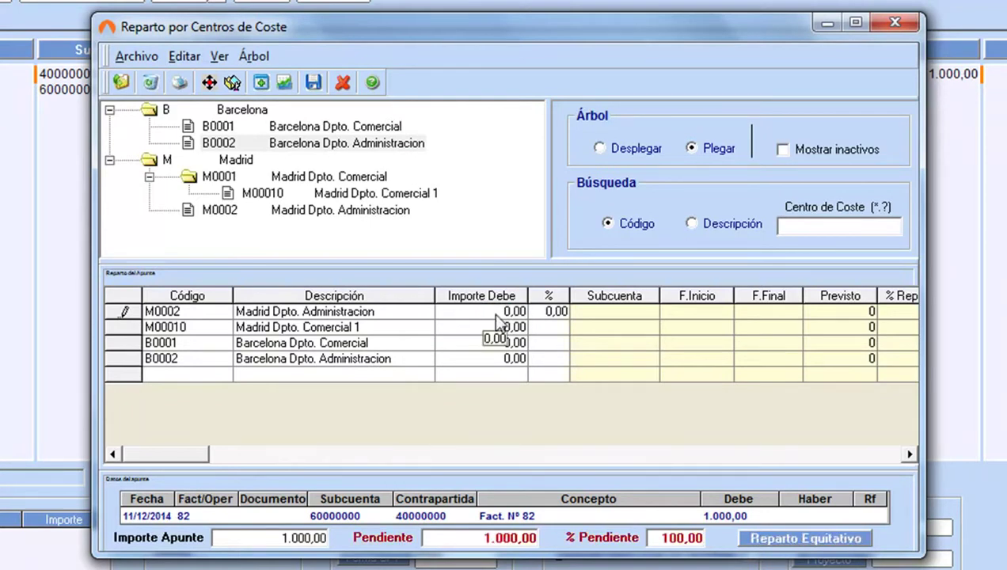
{"action": "left_click", "coordinate": [845, 541]}
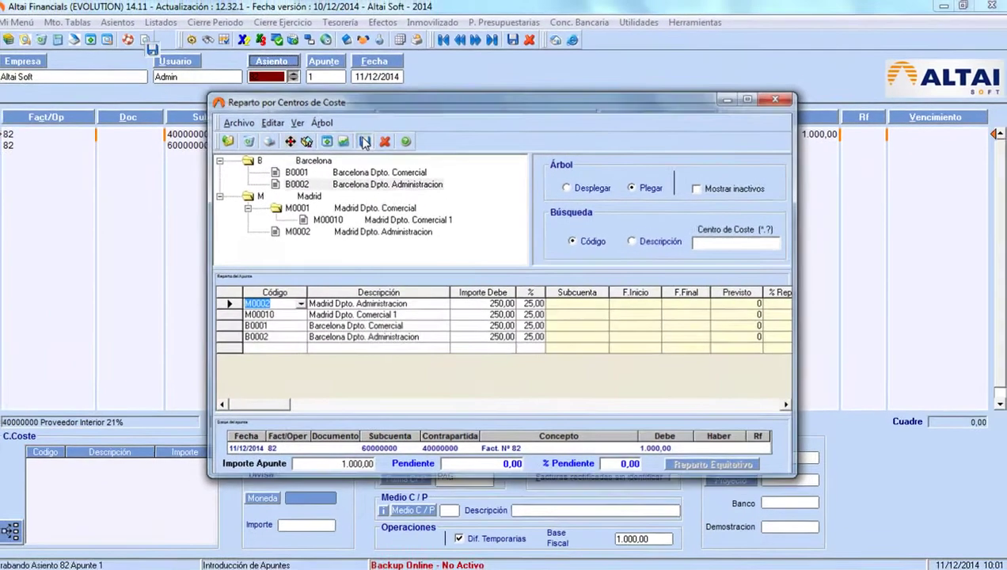
{"action": "left_click", "coordinate": [365, 141]}
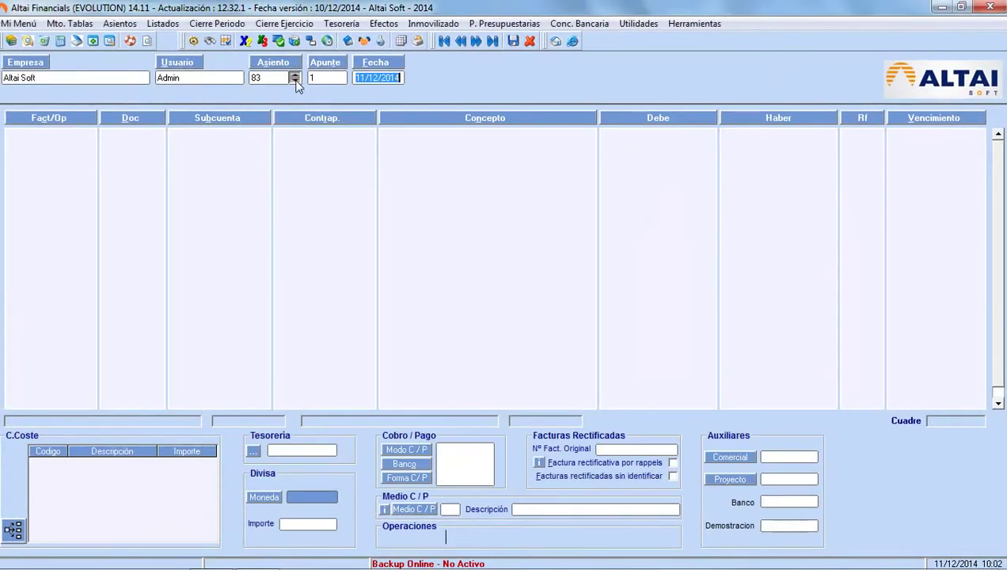
- Return to the previous accounting entry and check the cost centre split of its second line
{"action": "left_click", "coordinate": [294, 80]}
{"action": "left_click", "coordinate": [231, 147]}
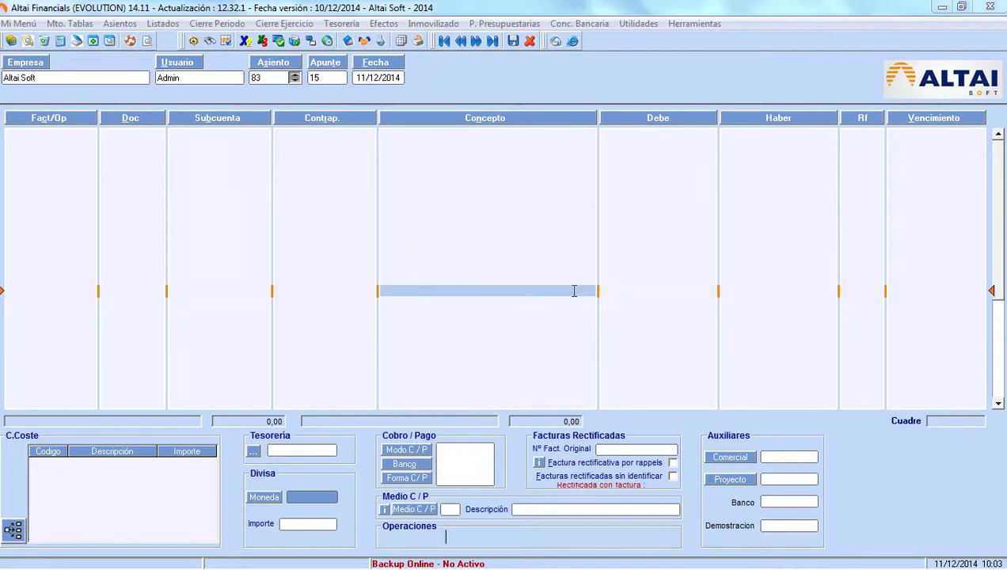
- Load subaccount 60000000 in the account maintenance and open its percentage distribution by cost centre
{"action": "key", "text": "F2"}
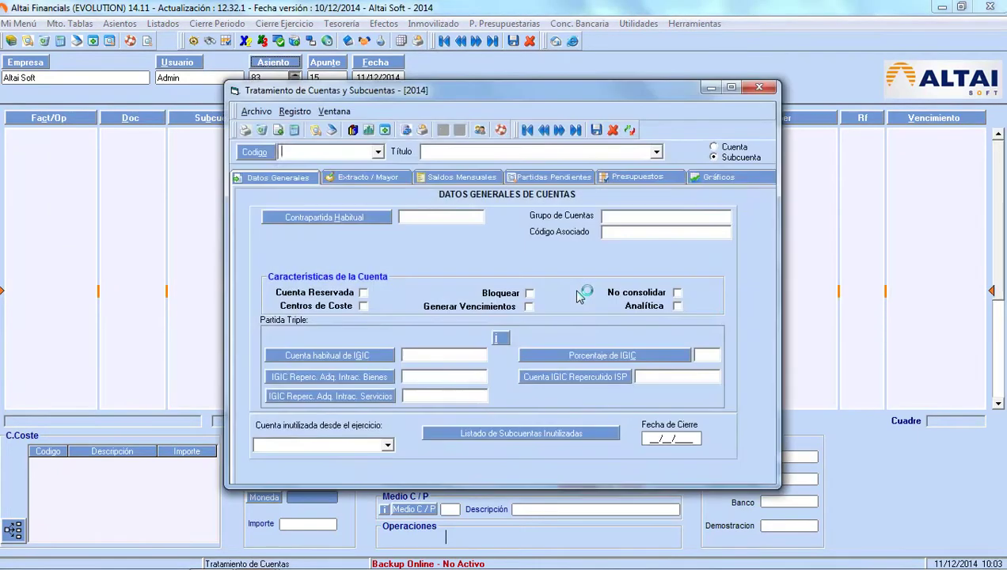
{"action": "type", "text": "60000"}
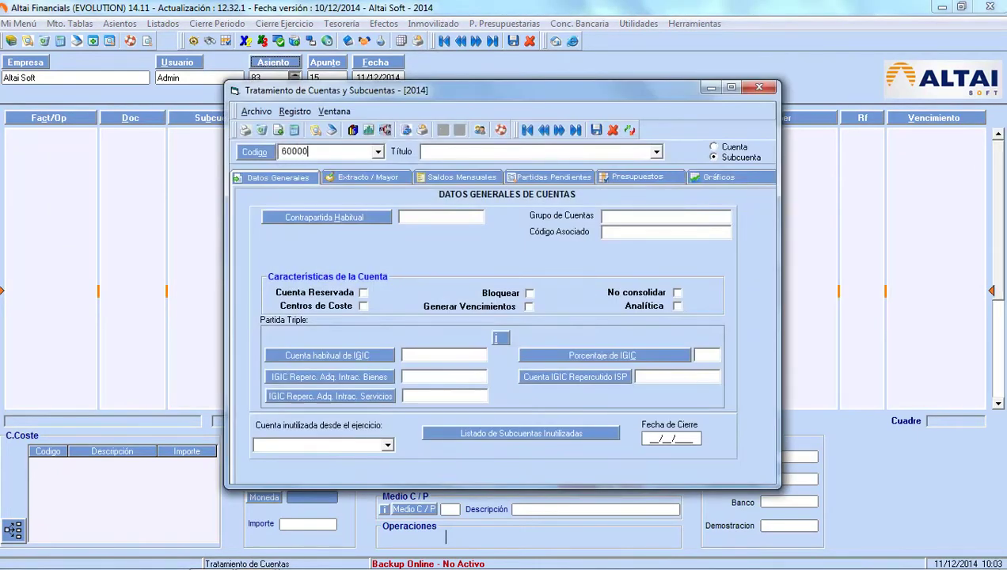
{"action": "type", "text": "0000"}
{"action": "key", "text": "Return"}
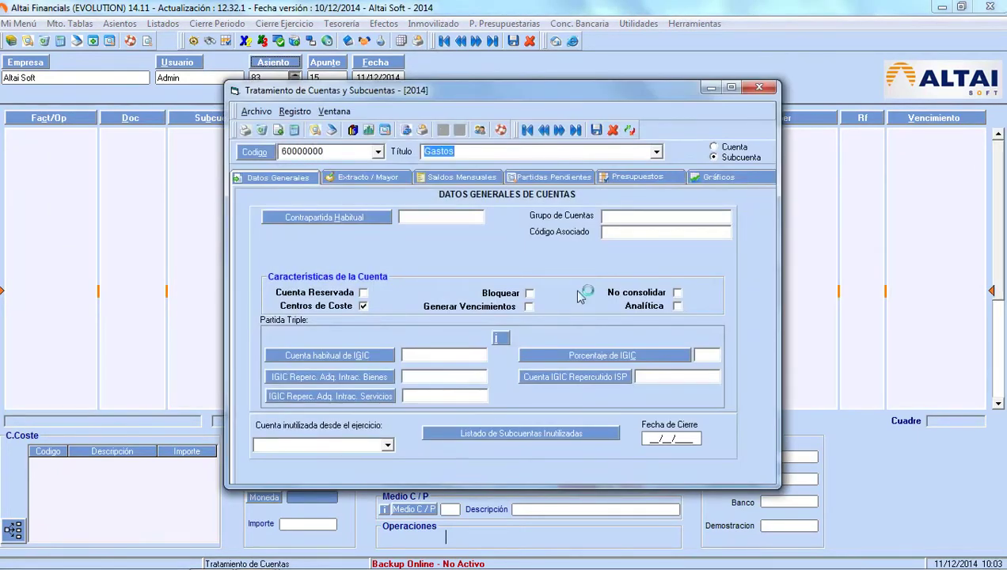
{"action": "left_click", "coordinate": [406, 132]}
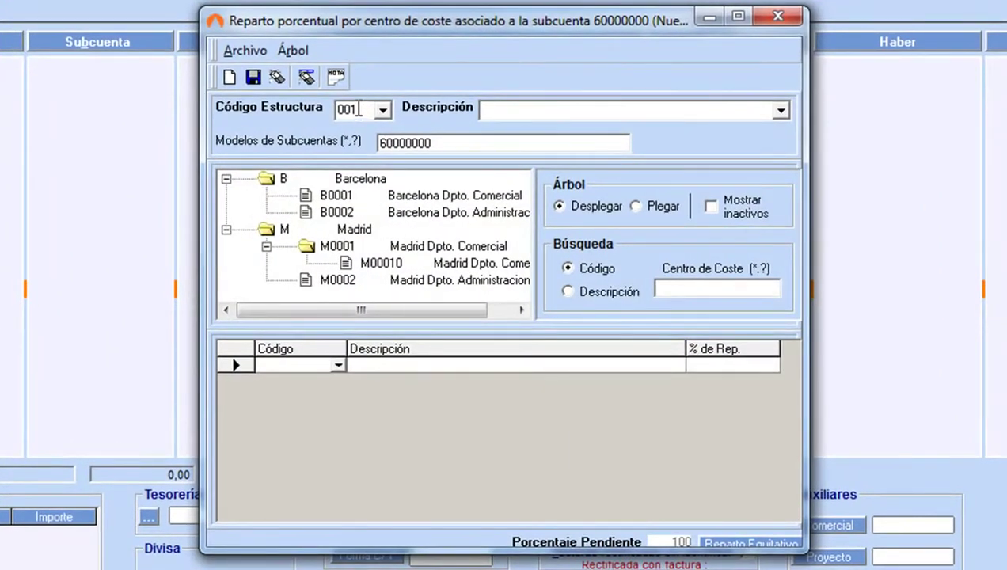
- Describe structure 001 as "descripcion" and add cost centre B0001 with a 50% share
{"action": "type", "text": "descripcion"}
{"action": "double_click", "coordinate": [438, 195]}
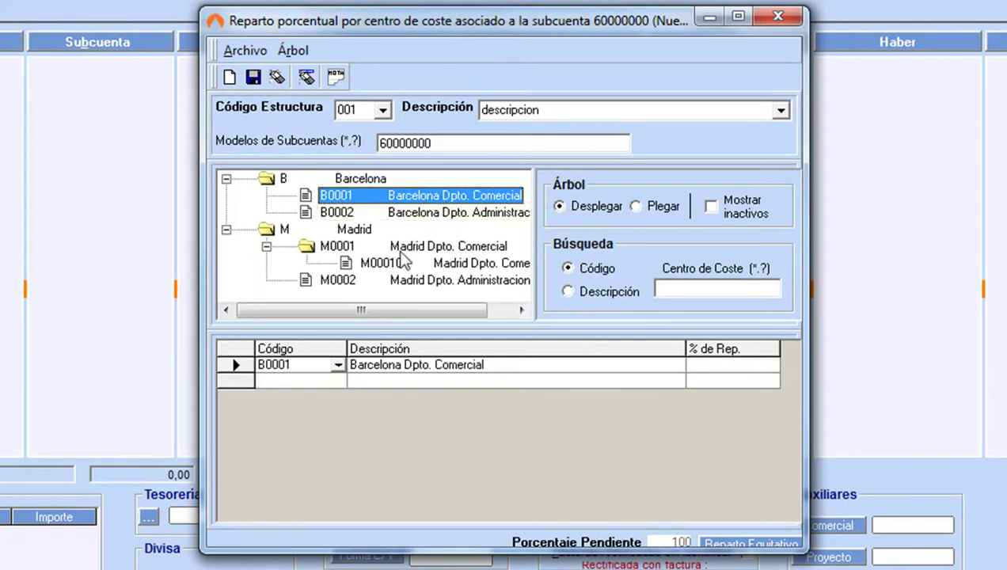
{"action": "left_click", "coordinate": [308, 382]}
{"action": "left_click", "coordinate": [712, 365]}
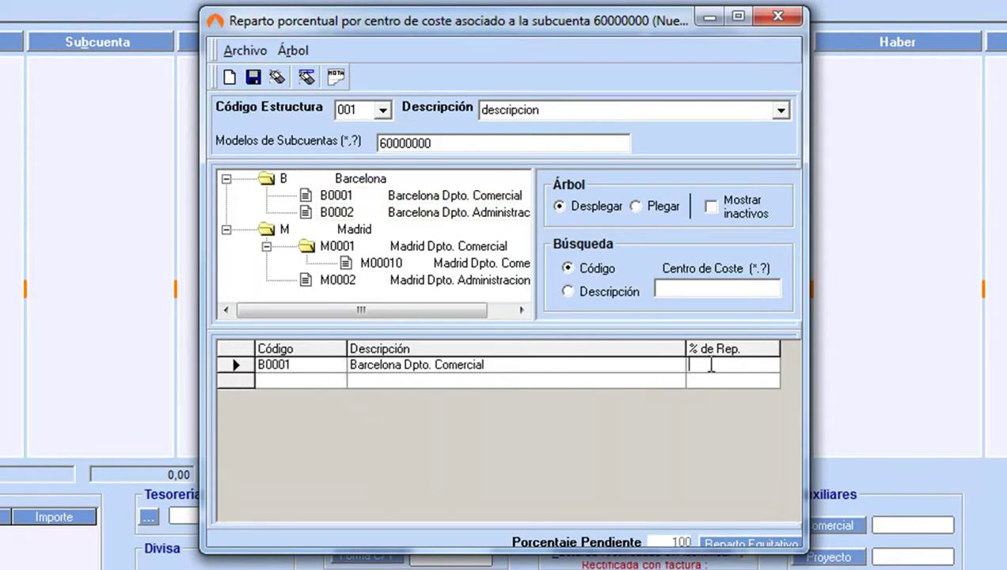
{"action": "type", "text": "50"}
- Add cost centre B0002 with a 50% share to structure 001 and save the percentage distribution
{"action": "left_click", "coordinate": [316, 381]}
{"action": "left_click", "coordinate": [339, 381]}
{"action": "left_click", "coordinate": [326, 418]}
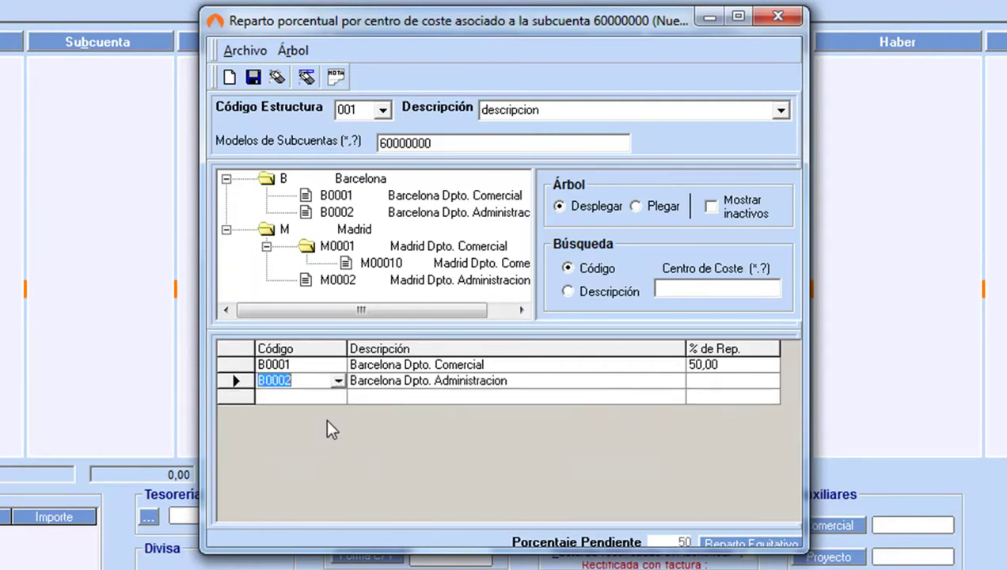
{"action": "left_click", "coordinate": [708, 380]}
{"action": "type", "text": "50"}
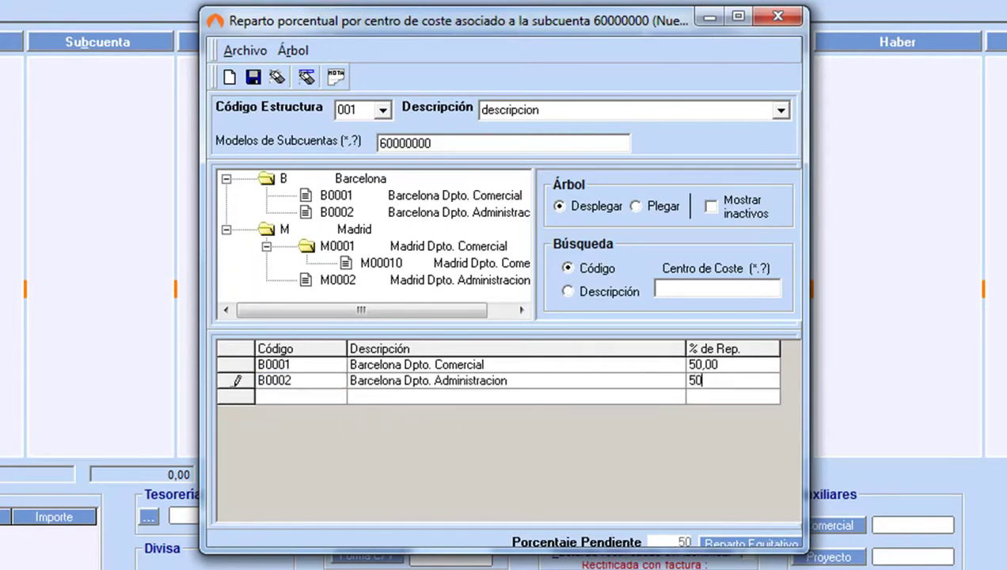
{"action": "key", "text": "Tab"}
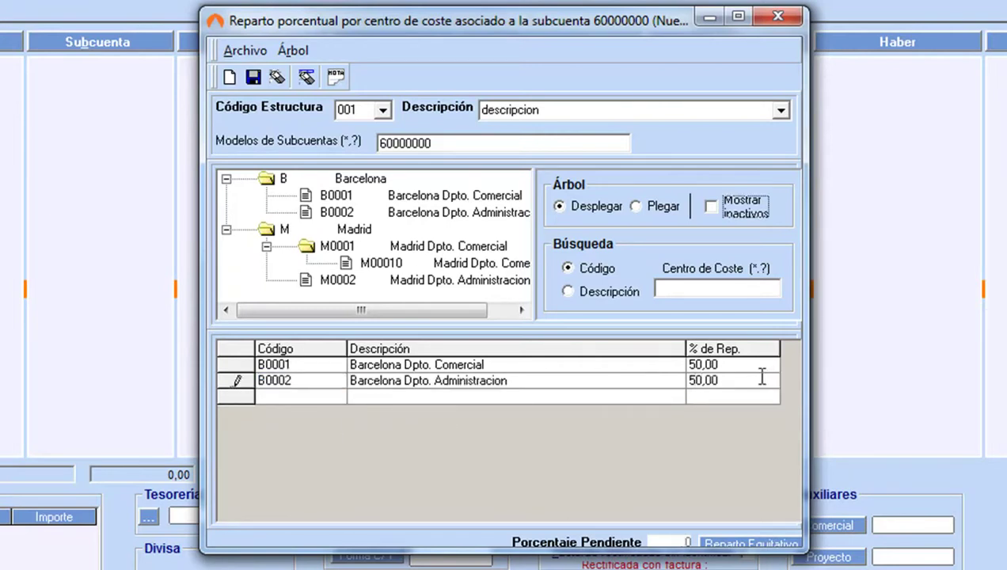
{"action": "left_click", "coordinate": [253, 77]}
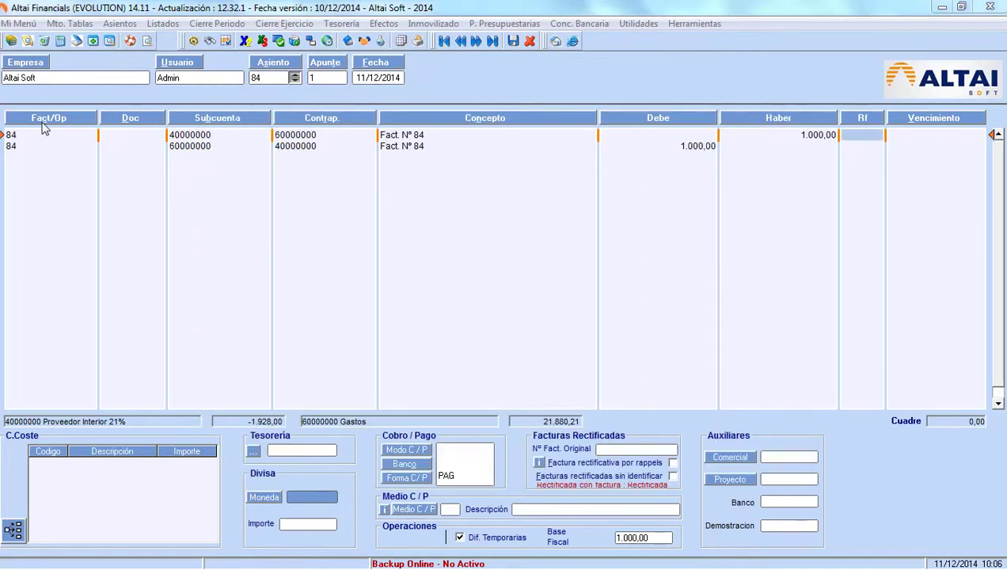
- Save entry 84, apply percentage structure 002 to its cost centre distribution and save the distribution
{"action": "left_click", "coordinate": [513, 42]}
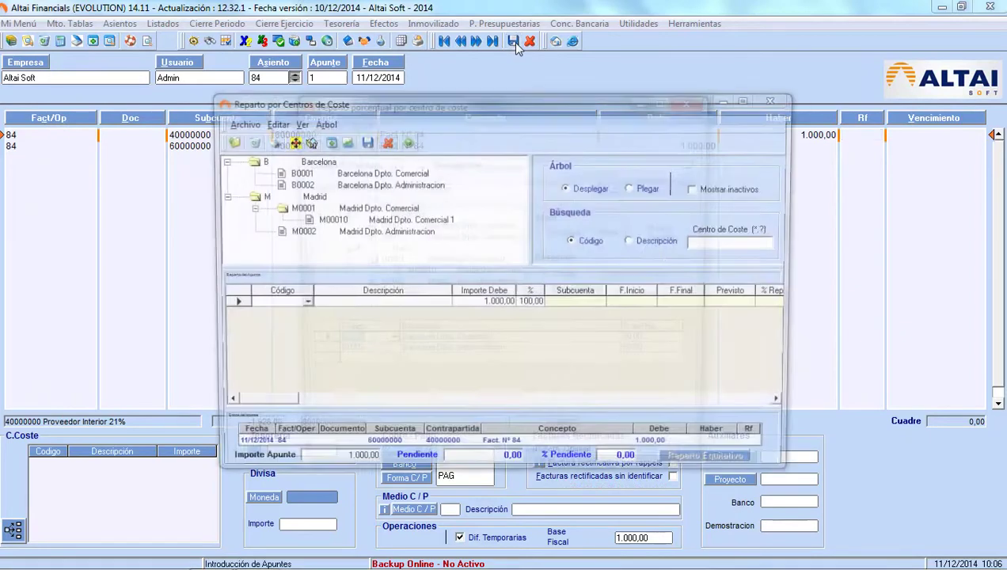
{"action": "left_click", "coordinate": [418, 167]}
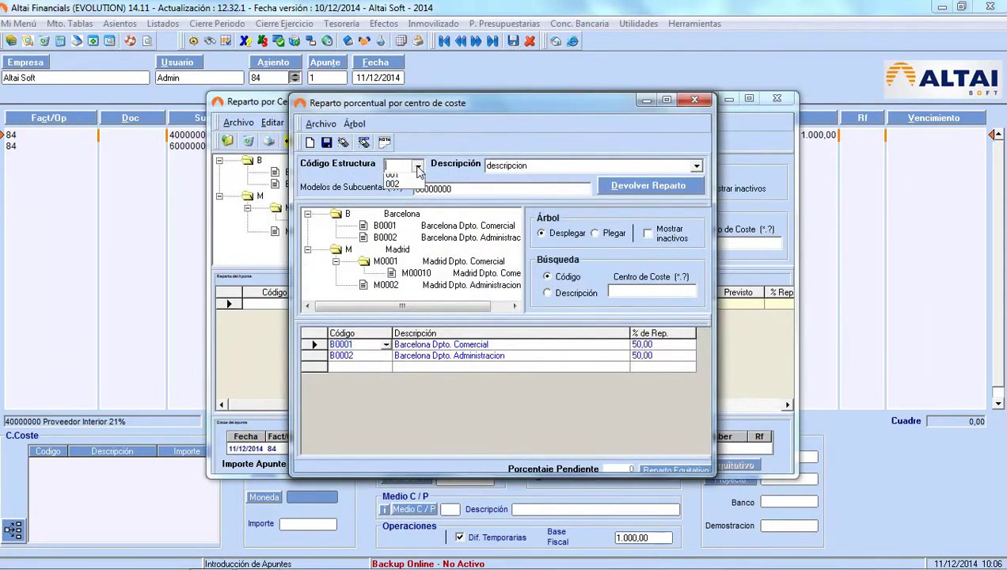
{"action": "left_click", "coordinate": [399, 183]}
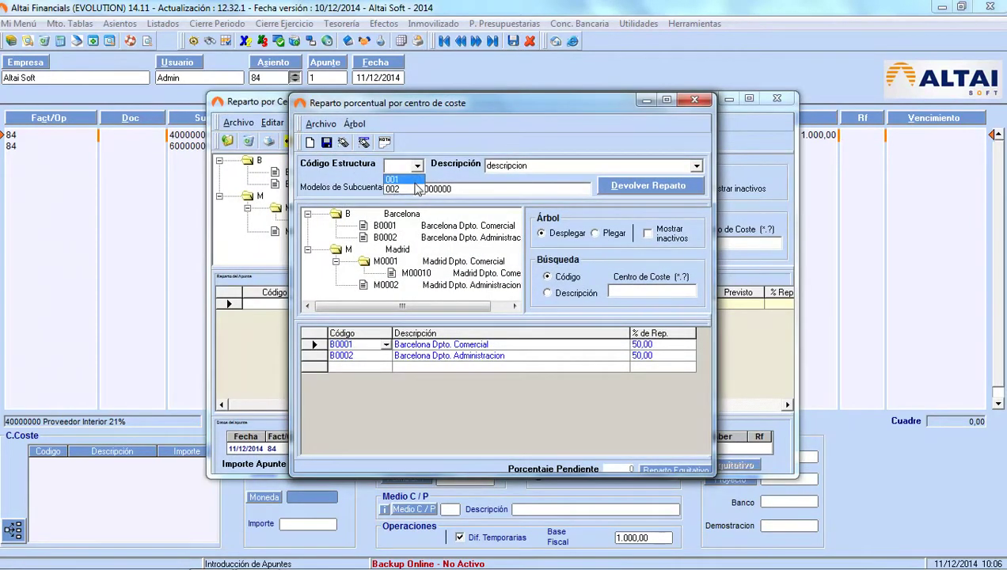
{"action": "left_click", "coordinate": [622, 186]}
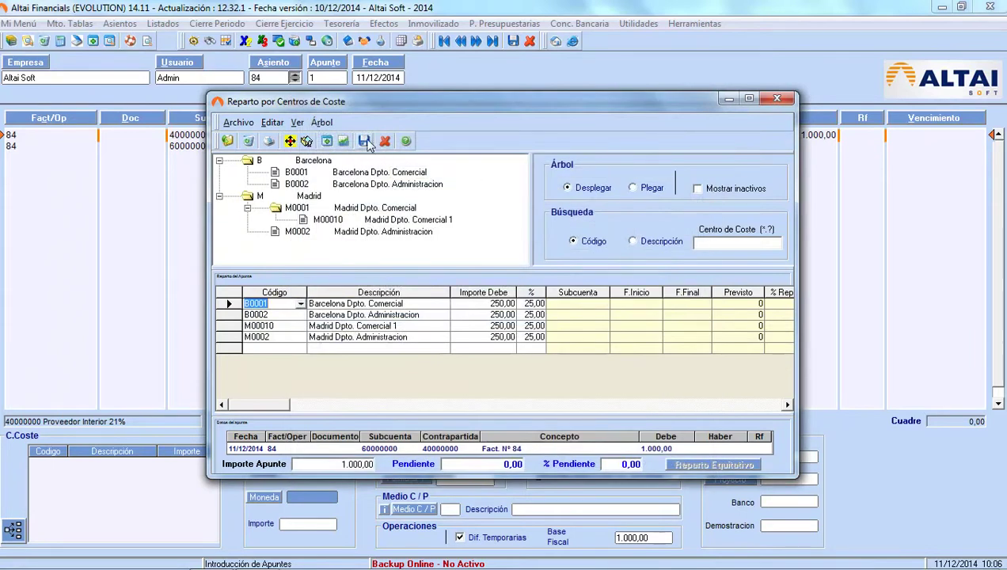
{"action": "left_click", "coordinate": [364, 141]}
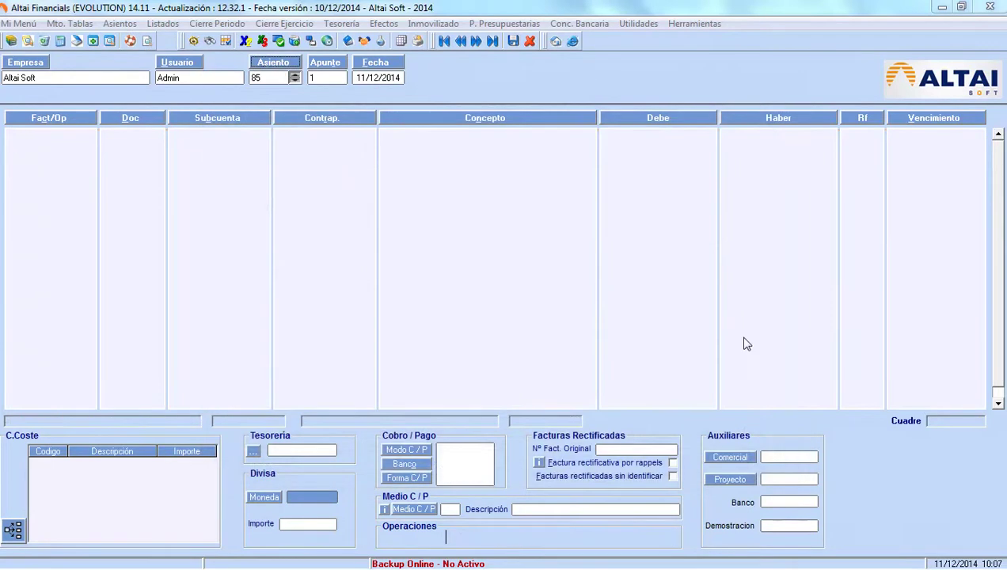
- Go back to entry 84 and open the cost centre distribution of its 60000000 line for review
{"action": "left_click", "coordinate": [296, 80]}
{"action": "left_click", "coordinate": [215, 146]}
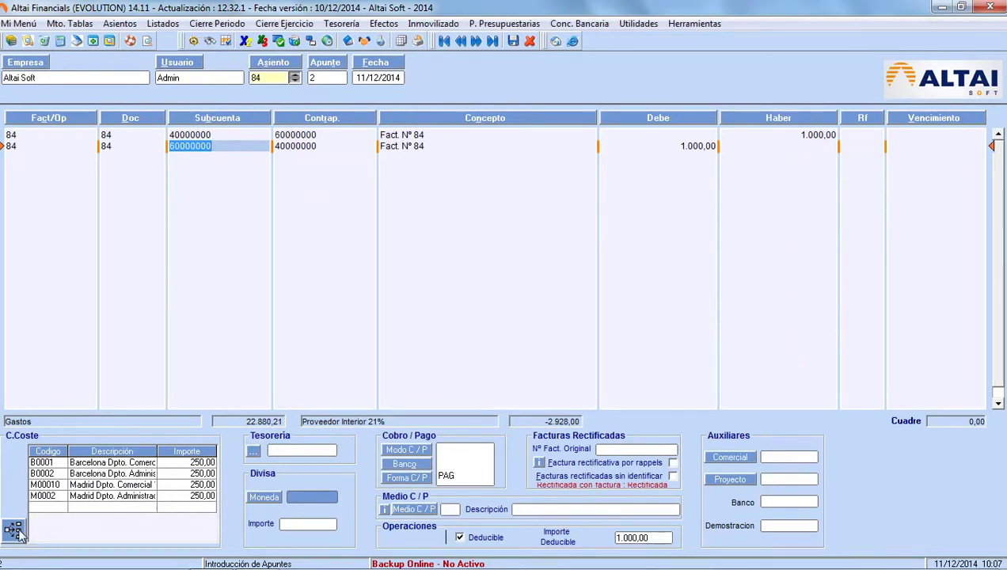
{"action": "left_click", "coordinate": [19, 534]}
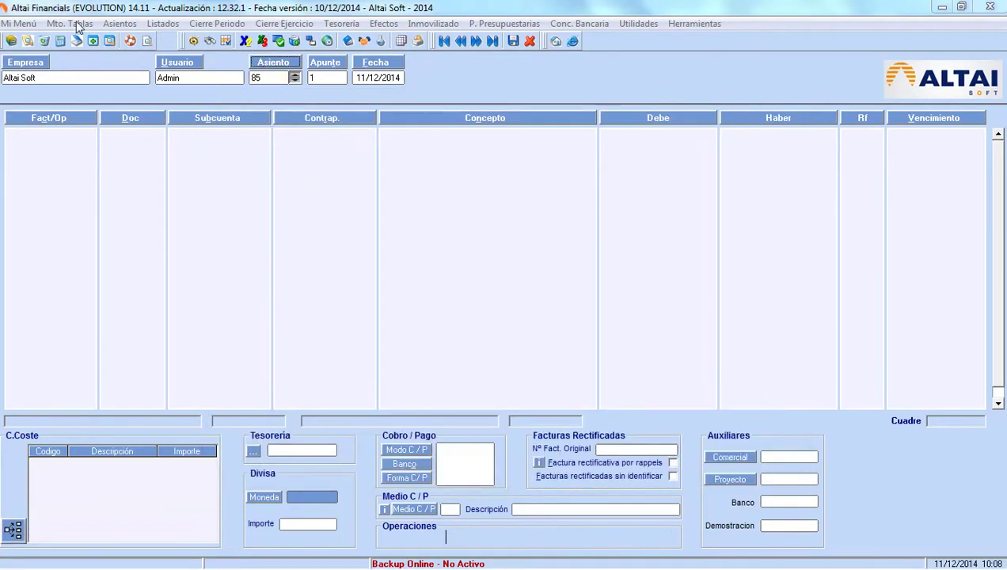
- Open the cost centre maintenance, expand the Madrid branch and examine the subaccount balances of M0002
{"action": "left_click", "coordinate": [70, 24]}
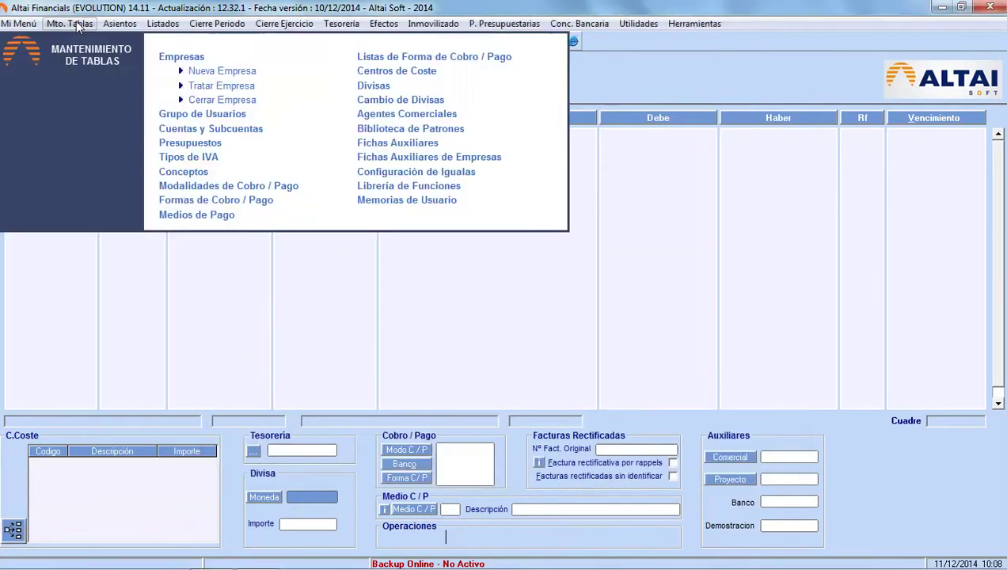
{"action": "left_click", "coordinate": [388, 71]}
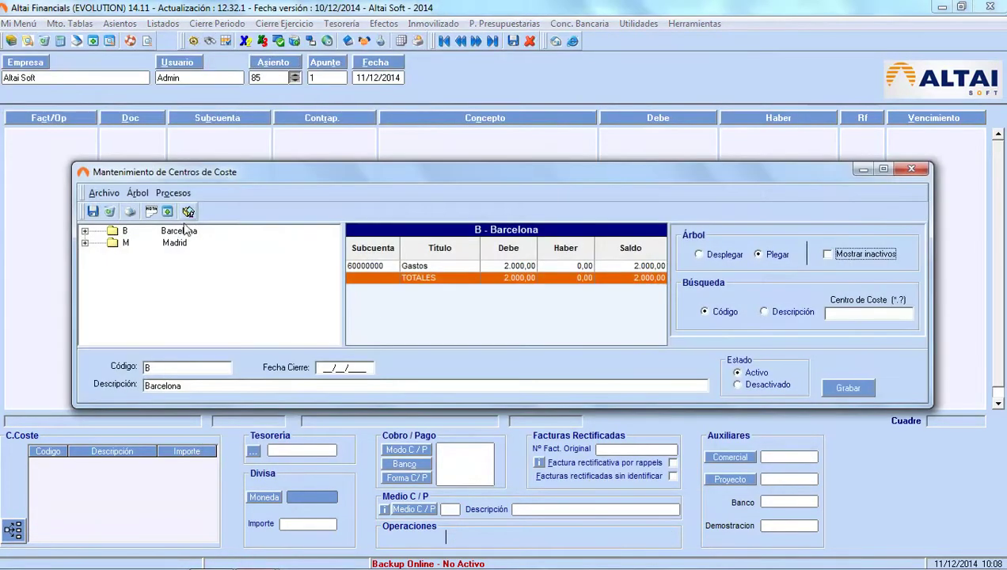
{"action": "left_click", "coordinate": [86, 244]}
{"action": "left_click", "coordinate": [162, 268]}
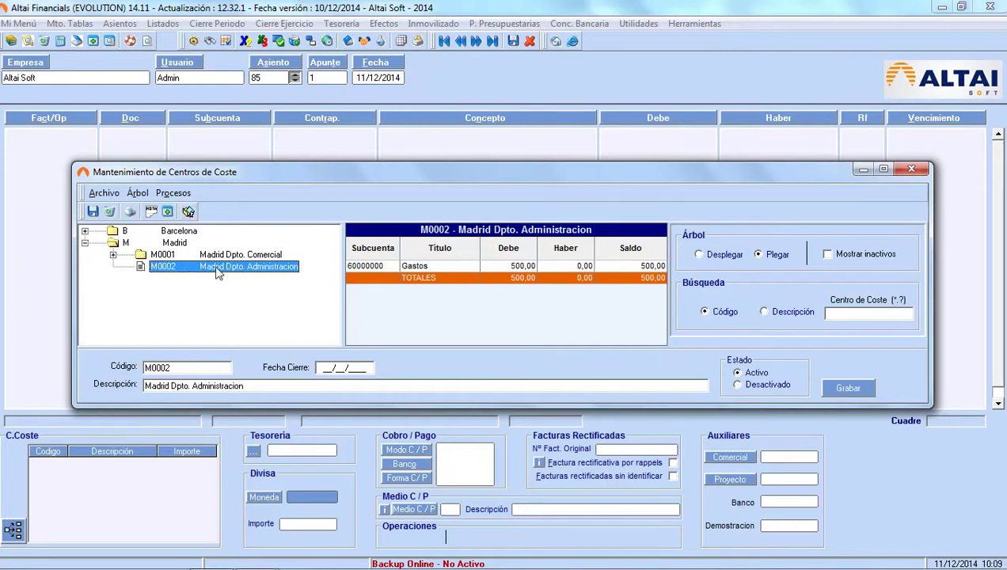
{"action": "left_click", "coordinate": [189, 212]}
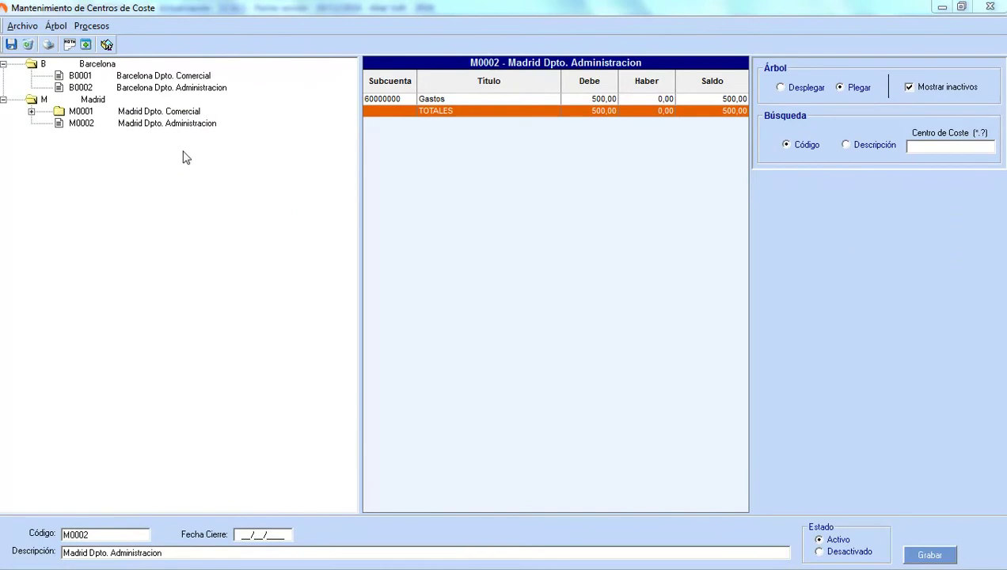
- Deactivate cost centre B0001, Barcelona Dpto. Comercial
{"action": "left_click", "coordinate": [178, 77]}
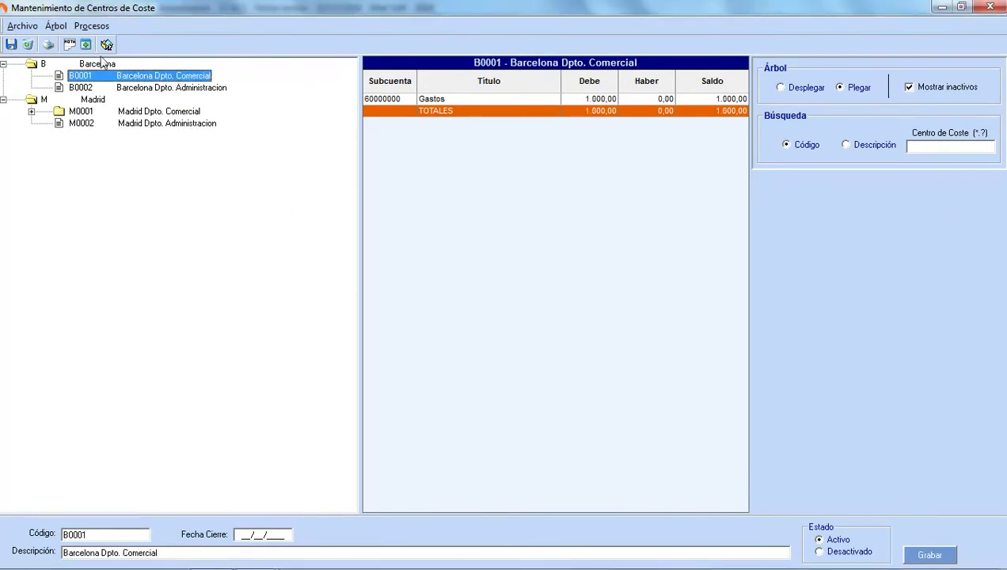
{"action": "left_click", "coordinate": [57, 26]}
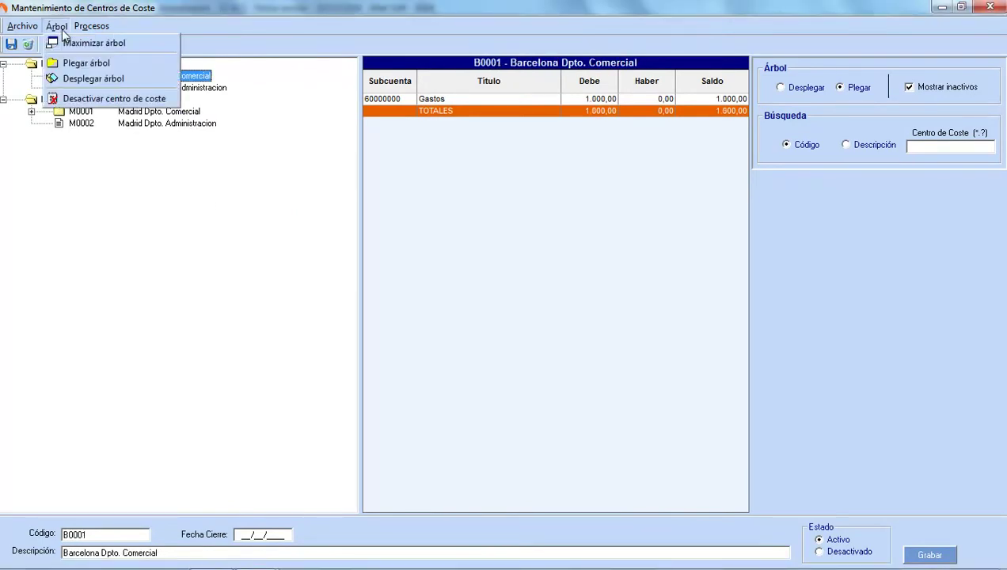
{"action": "left_click", "coordinate": [76, 97]}
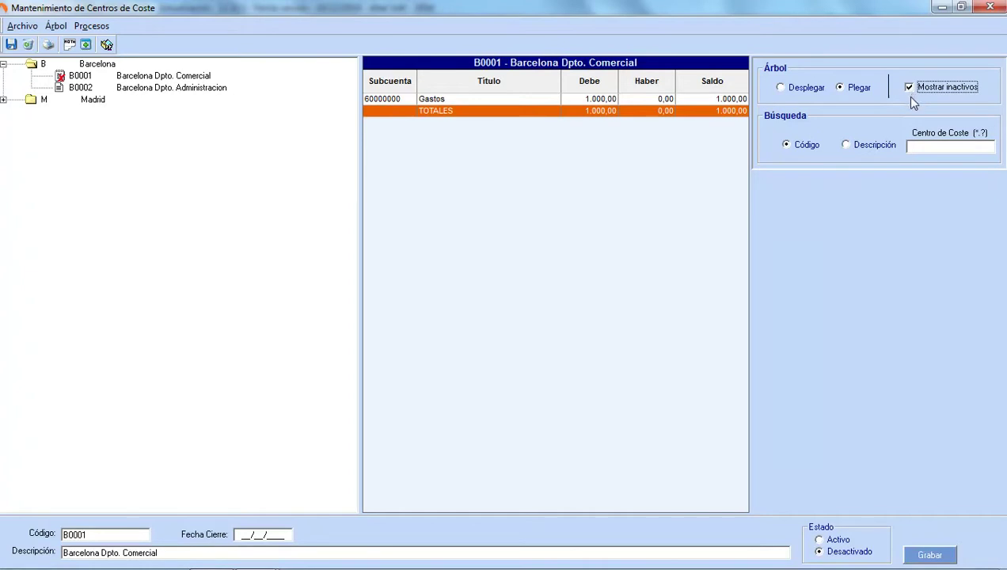
- Reactivate cost centre B0001 under Barcelona
{"action": "left_click", "coordinate": [187, 78]}
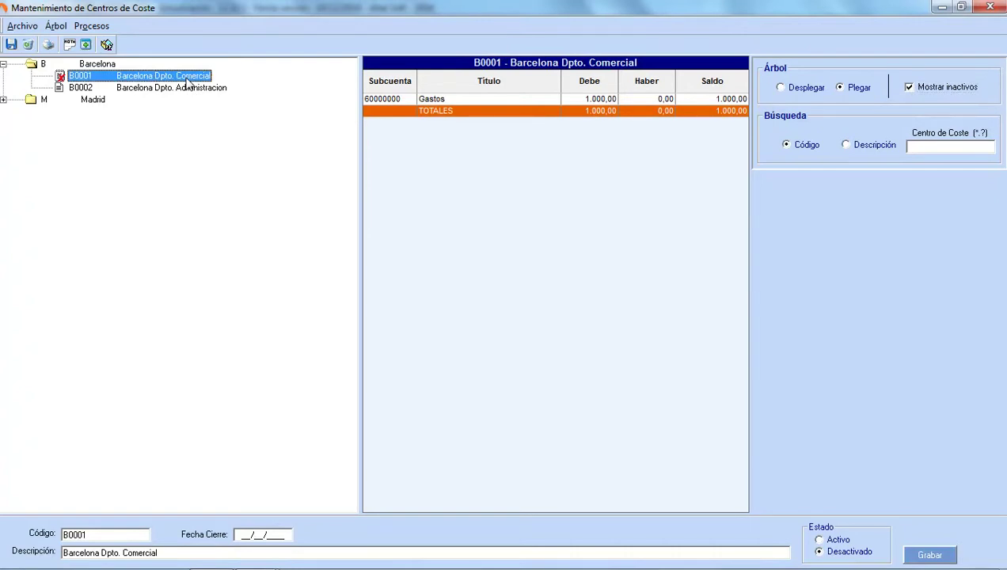
{"action": "left_click", "coordinate": [56, 26]}
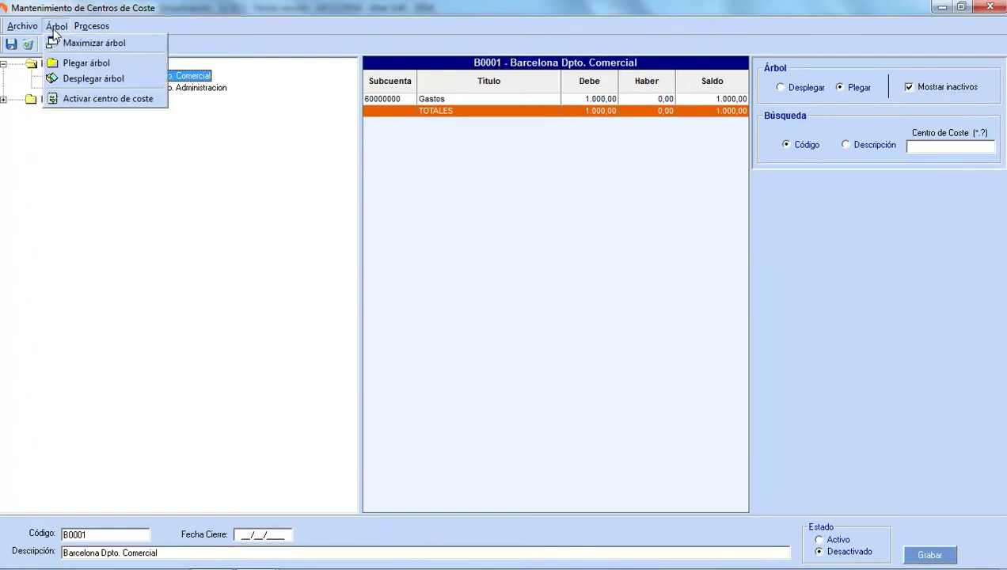
{"action": "left_click", "coordinate": [77, 99]}
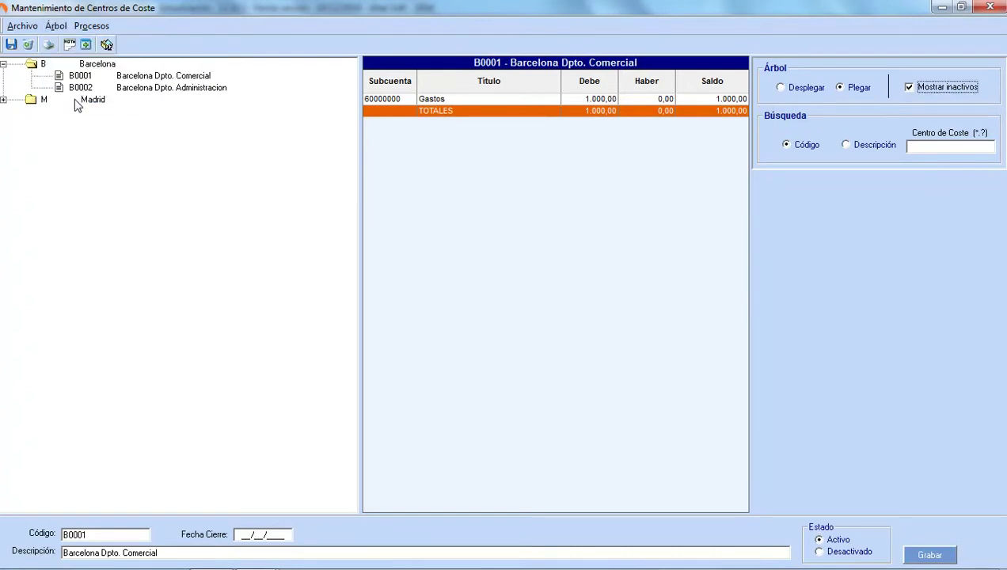
- Expand the Madrid branch, select M0002 and open the cost centre converter
{"action": "left_click", "coordinate": [4, 100]}
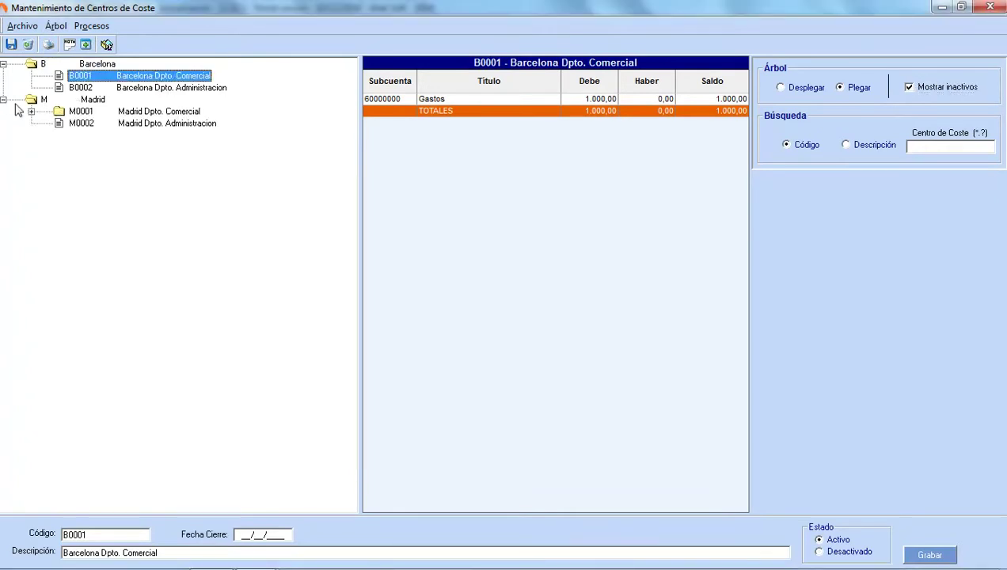
{"action": "left_click", "coordinate": [81, 113]}
{"action": "left_click", "coordinate": [85, 124]}
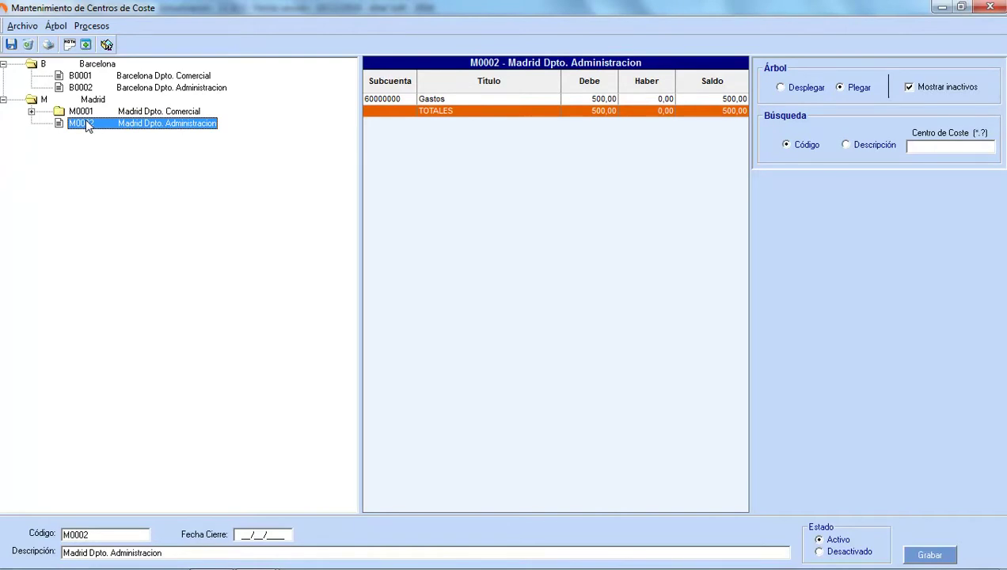
{"action": "left_click", "coordinate": [94, 28]}
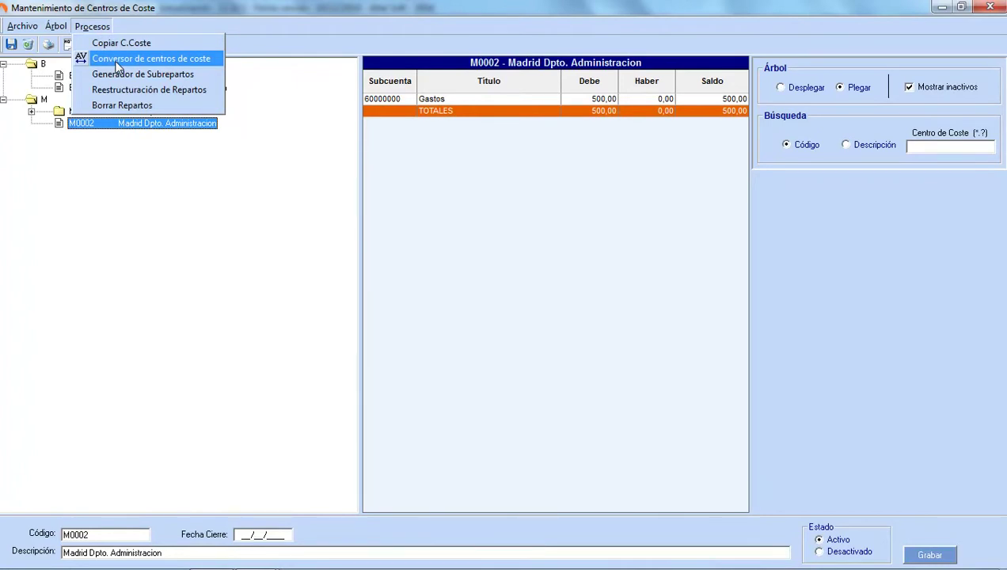
{"action": "left_click", "coordinate": [117, 61]}
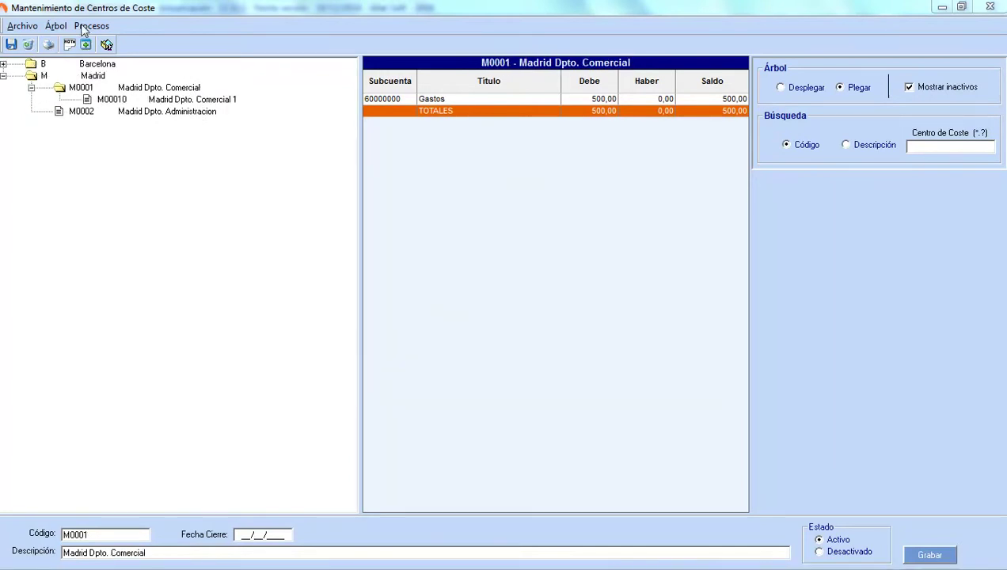
- Open the Generador de Subrepartos to review its options, and close it without running the process
{"action": "left_click", "coordinate": [87, 26]}
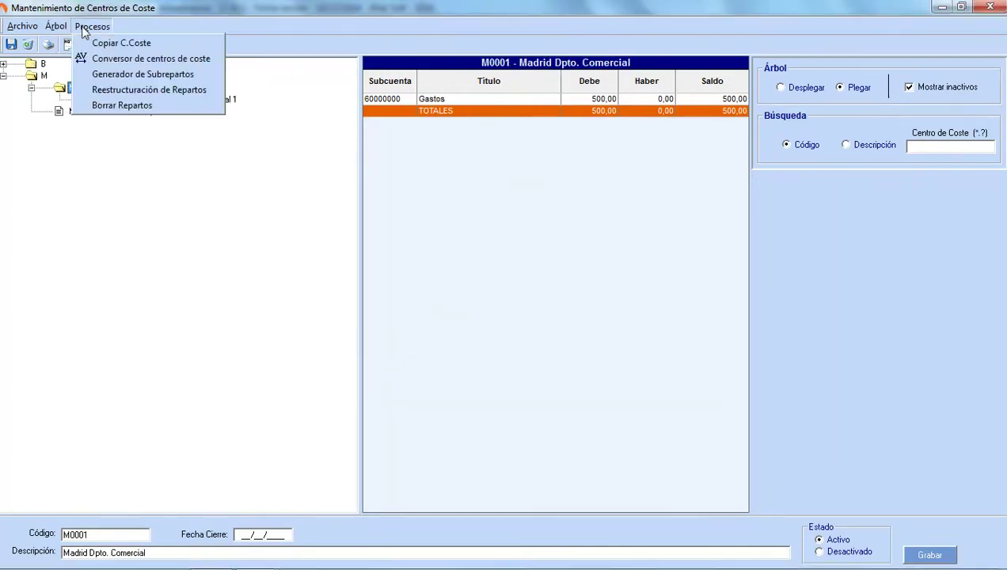
{"action": "left_click", "coordinate": [108, 75]}
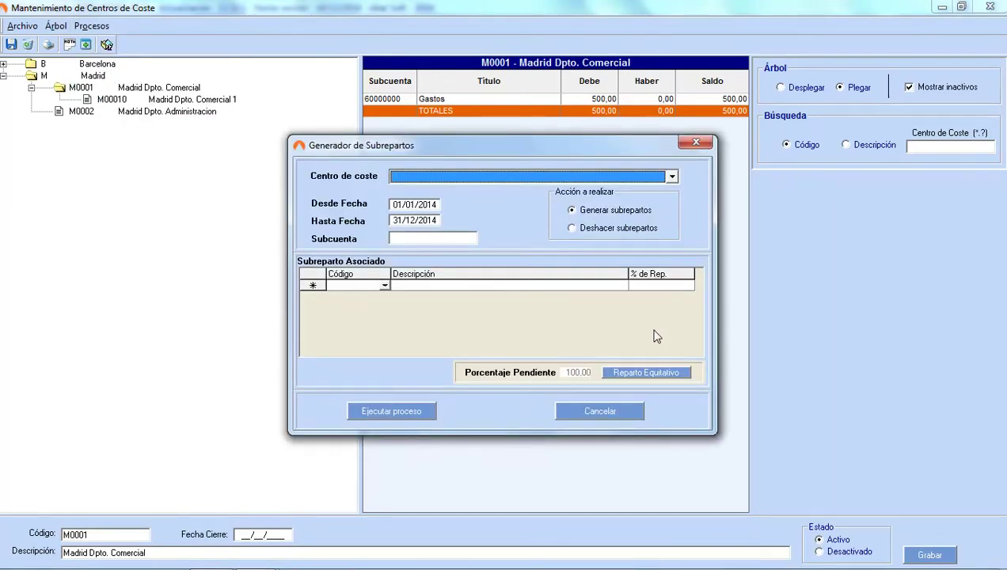
{"action": "left_click", "coordinate": [695, 141]}
- Create the cost centre G with the description Generico, save it and leave cost centre maintenance
{"action": "double_click", "coordinate": [94, 529]}
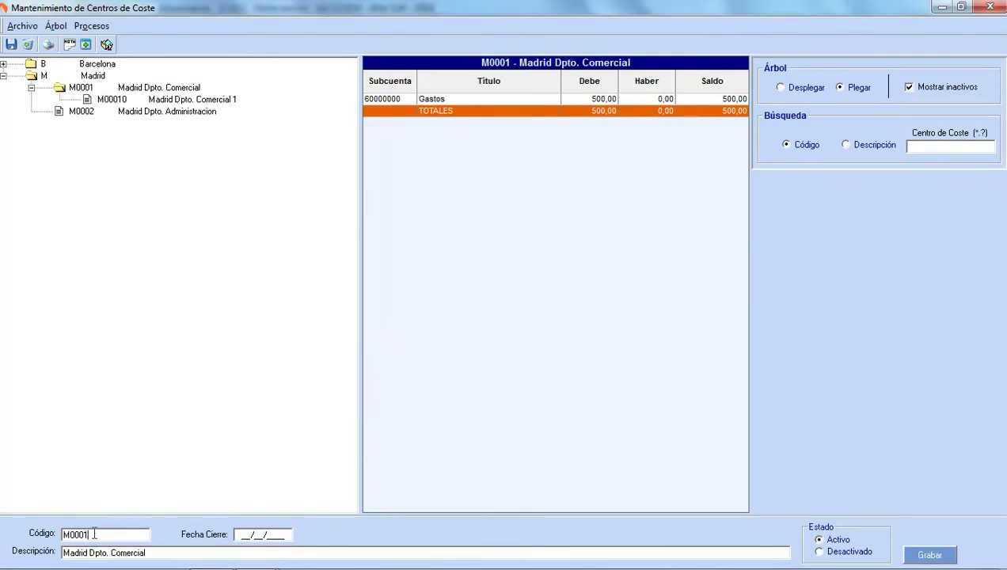
{"action": "type", "text": "G"}
{"action": "left_click", "coordinate": [155, 552]}
{"action": "type", "text": "Generico"}
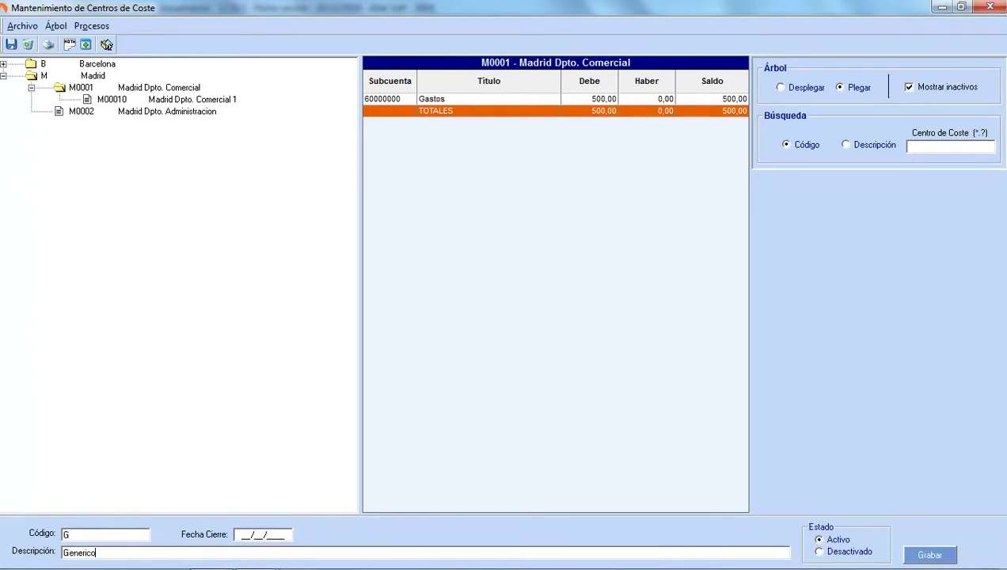
{"action": "left_click", "coordinate": [11, 44]}
{"action": "left_click", "coordinate": [107, 45]}
- Record invoice 85 with subaccount 40000000, contra account 60000000, concept "Fact. Nº 85" and a credit of 1000
{"action": "left_click", "coordinate": [57, 144]}
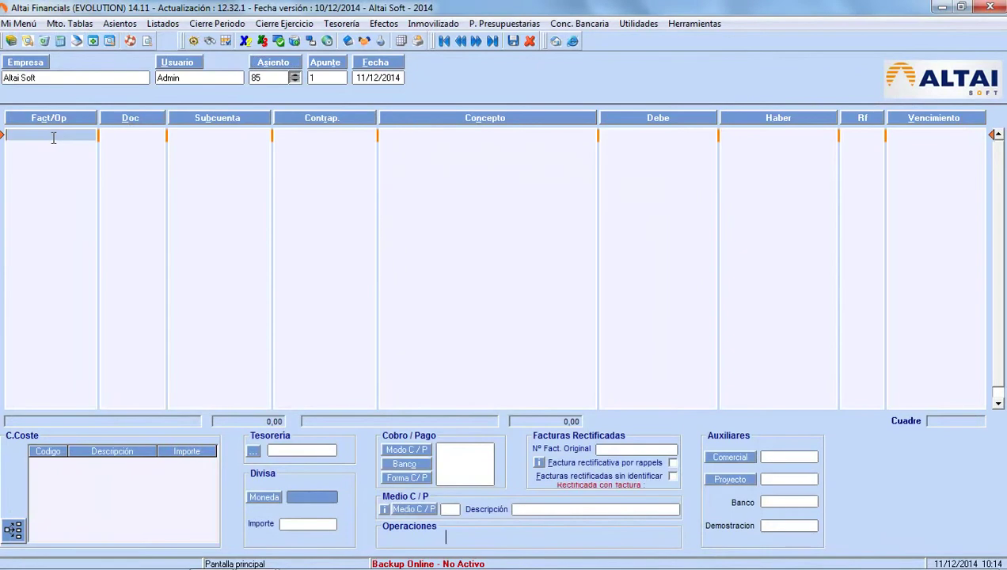
{"action": "type", "text": "85"}
{"action": "key", "text": "Return"}
{"action": "type", "text": "40000000"}
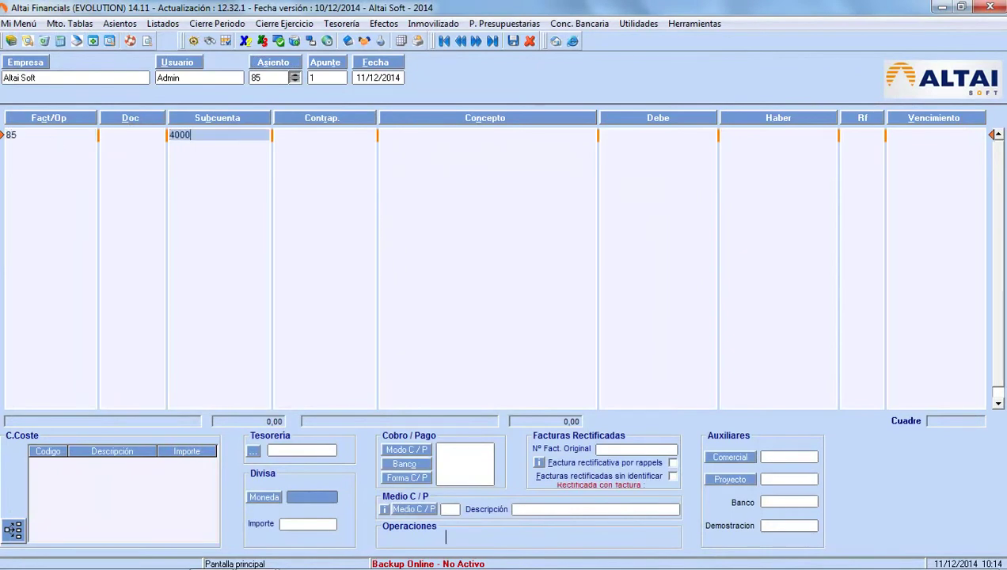
{"action": "key", "text": "Return"}
{"action": "key", "text": "Return"}
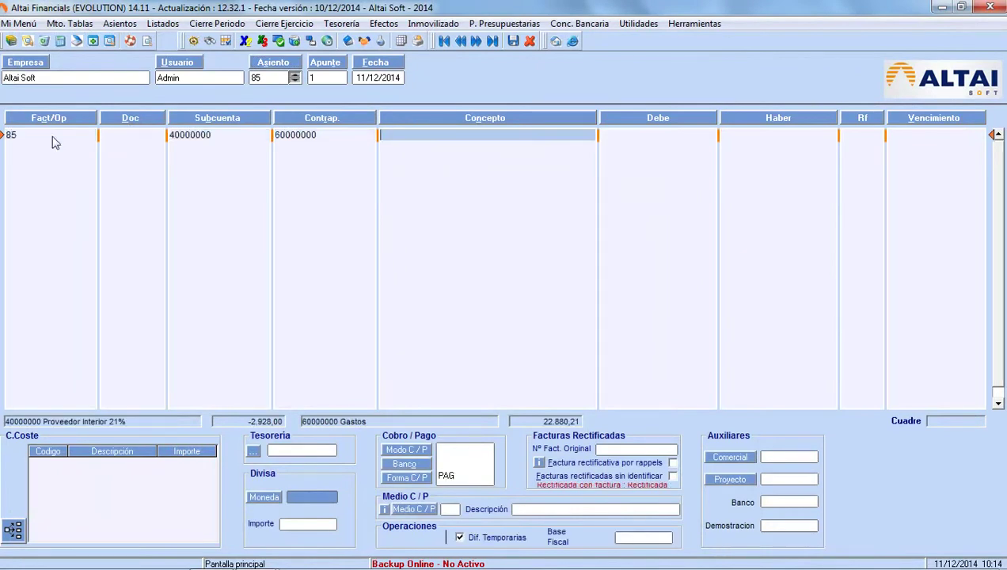
{"action": "type", "text": "Fact. Nº 85"}
{"action": "key", "text": "Return"}
{"action": "key", "text": "Return"}
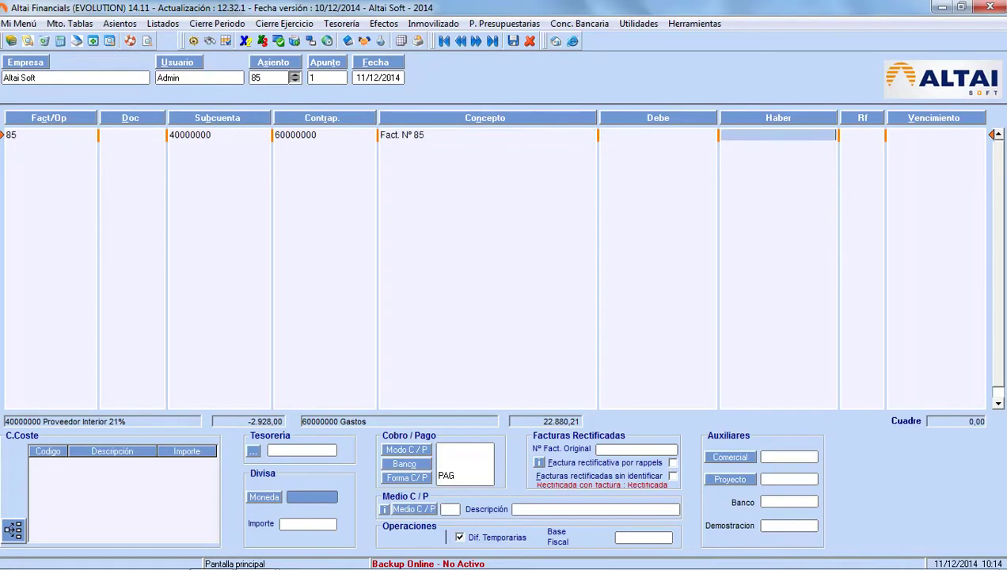
{"action": "type", "text": "1000"}
{"action": "key", "text": "Return"}
{"action": "key", "text": "Return"}
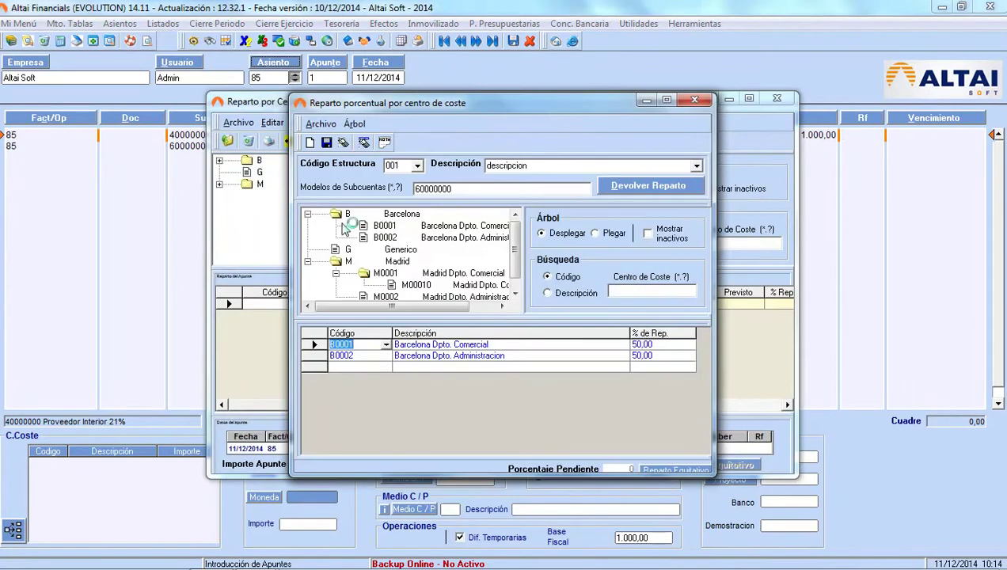
- Dismiss the percentage structure, assign the full amount of the entry to cost centre G, Generico, and save the distribution
{"action": "left_click", "coordinate": [695, 98]}
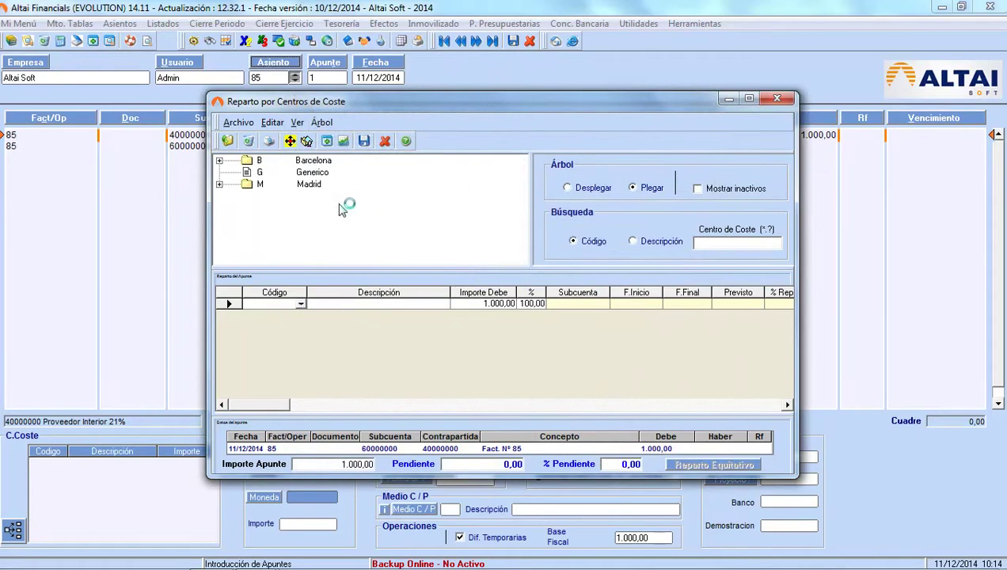
{"action": "double_click", "coordinate": [313, 173]}
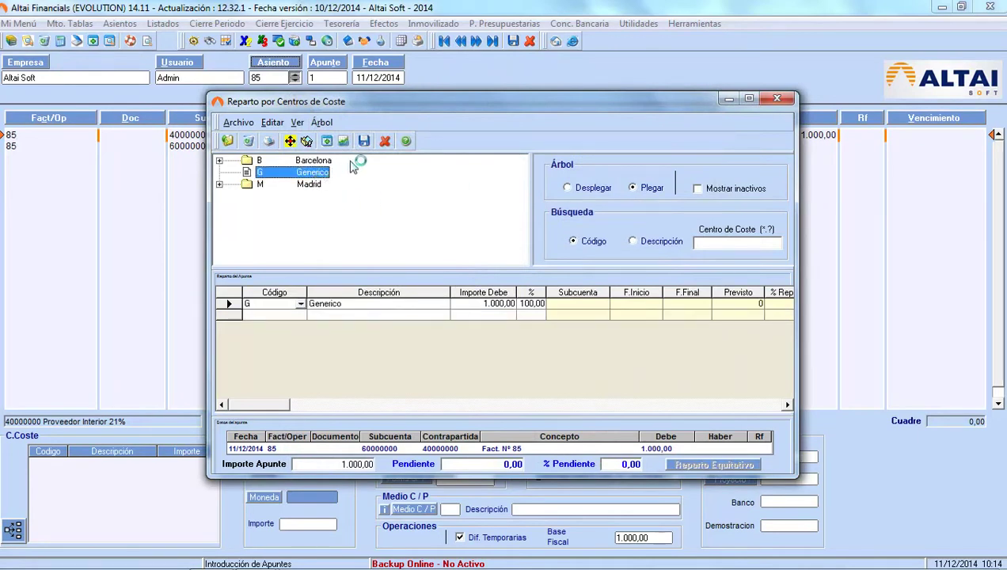
{"action": "left_click", "coordinate": [363, 141]}
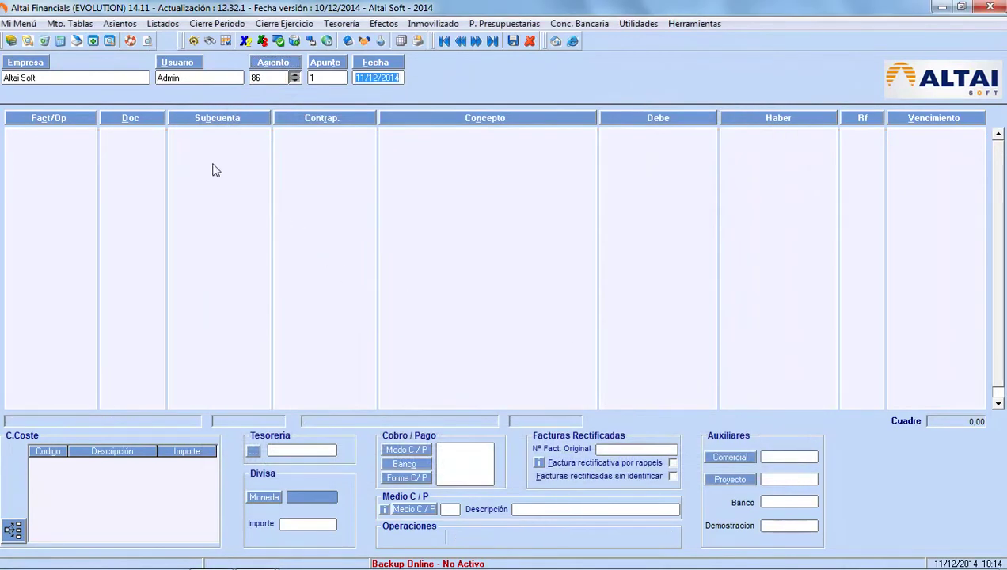
- Open the Generador de Subrepartos from cost centre maintenance and choose G, Generico, as the cost centre to redistribute
{"action": "left_click", "coordinate": [70, 23]}
{"action": "left_click", "coordinate": [374, 73]}
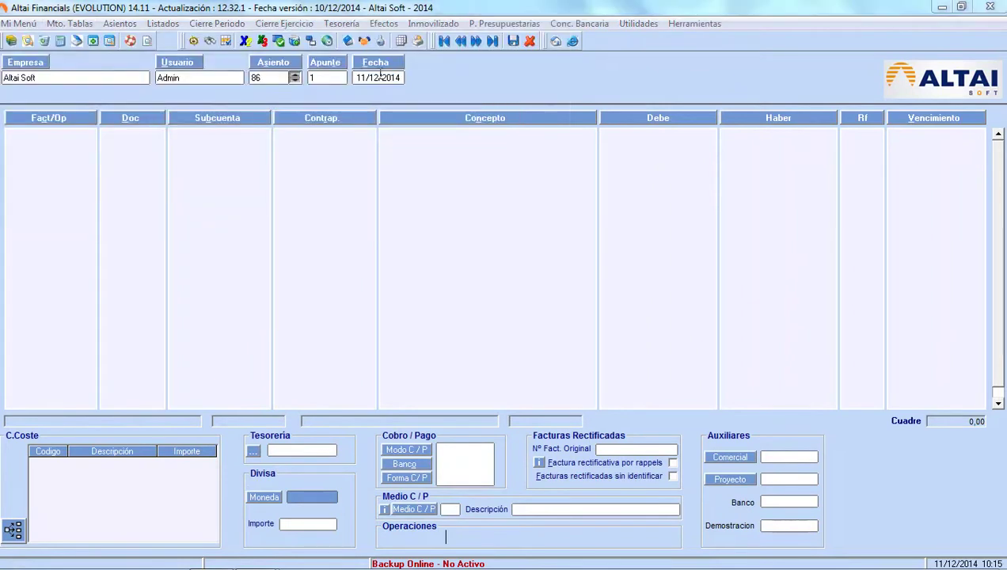
{"action": "left_click", "coordinate": [92, 26]}
{"action": "left_click", "coordinate": [135, 73]}
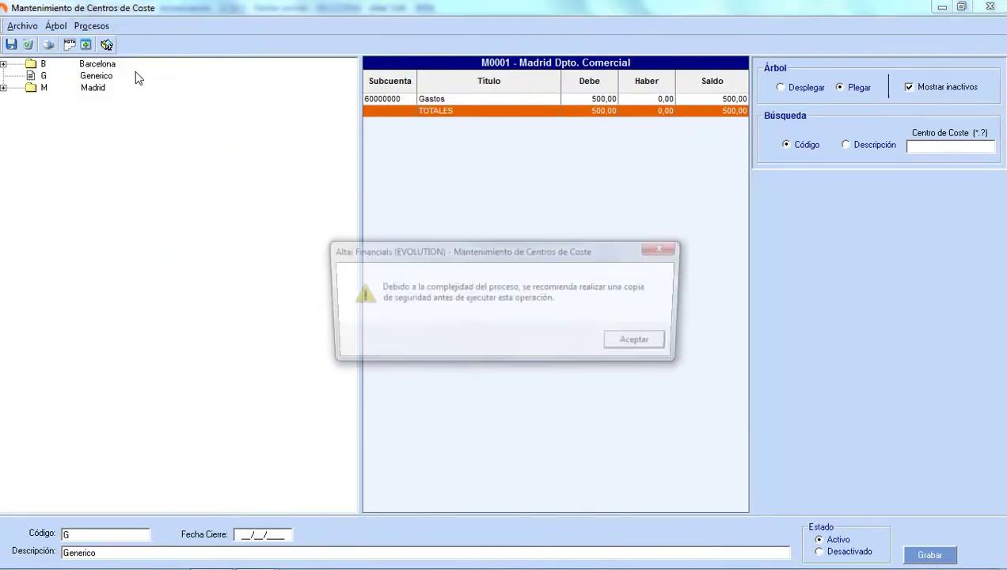
{"action": "left_click", "coordinate": [631, 340]}
{"action": "left_click", "coordinate": [671, 177]}
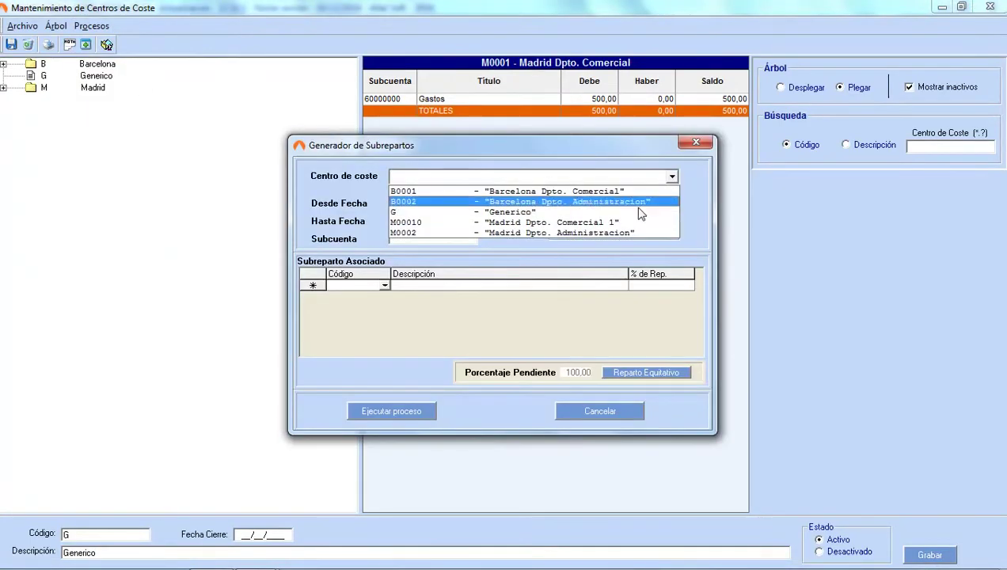
{"action": "left_click", "coordinate": [620, 215]}
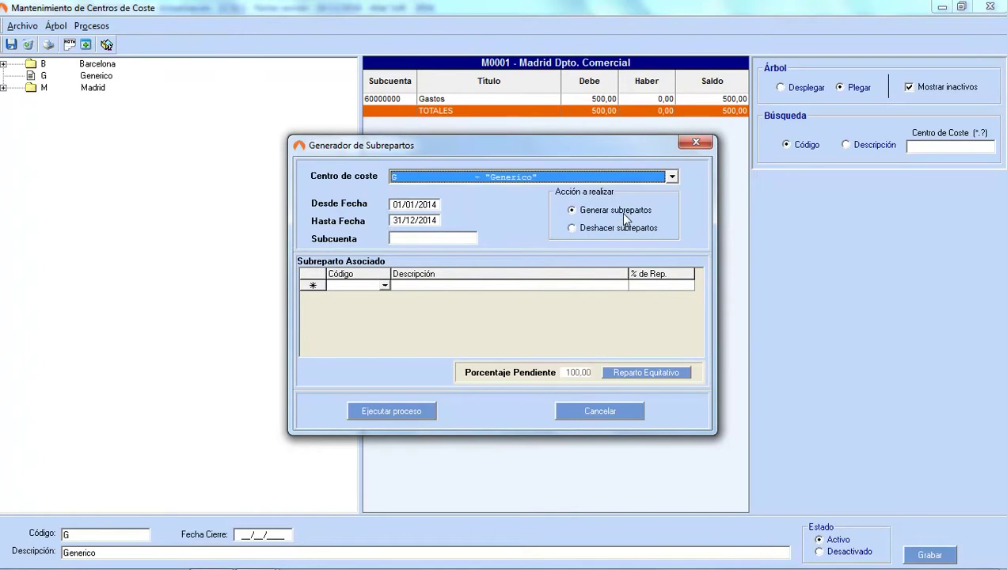
- Generate the subreparto with 100% assigned to B0001, Barcelona Dpto. Comercial, and select the Deshacer subrepartos action
{"action": "left_click", "coordinate": [374, 285]}
{"action": "left_click", "coordinate": [385, 286]}
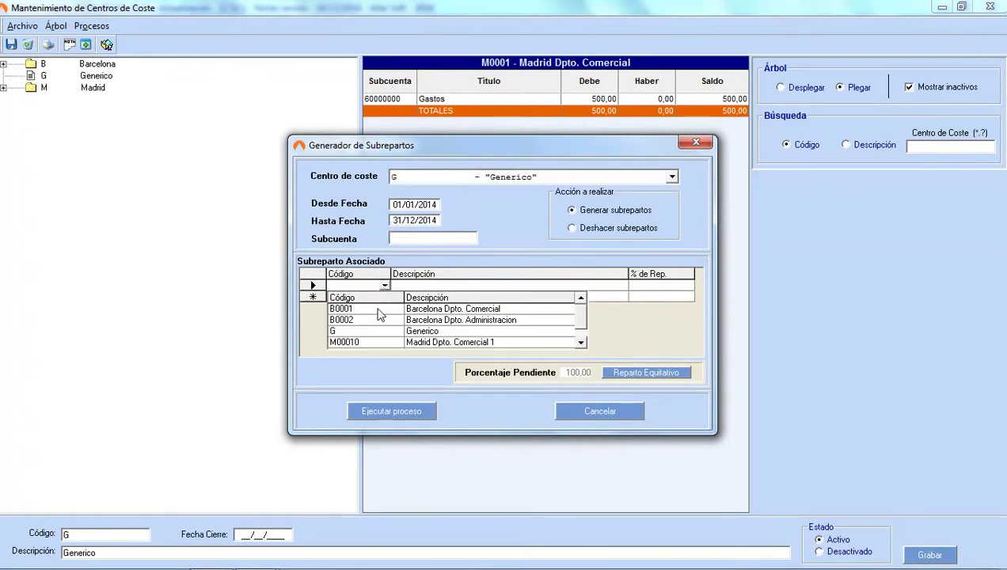
{"action": "left_click", "coordinate": [377, 309]}
{"action": "left_click", "coordinate": [641, 285]}
{"action": "type", "text": "100"}
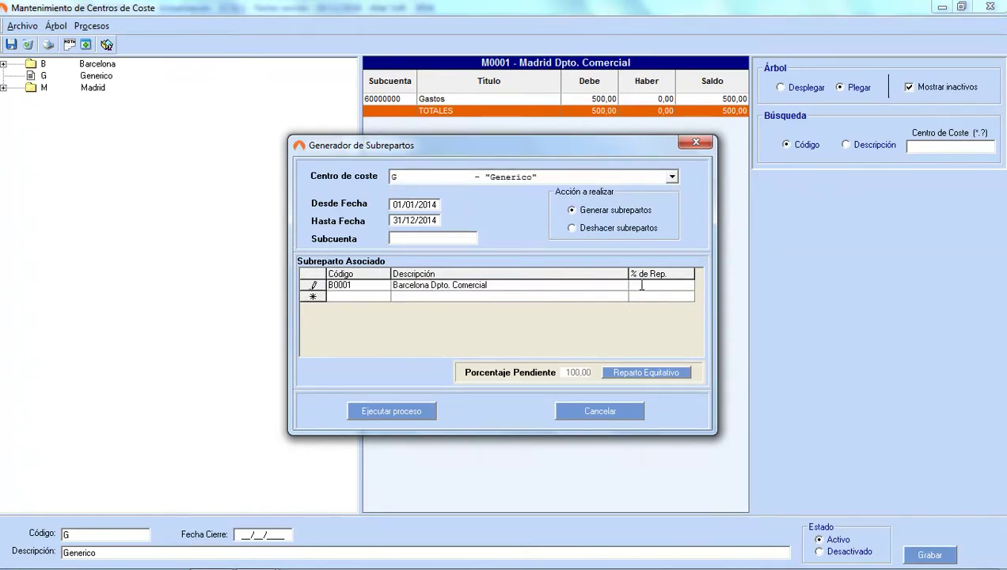
{"action": "key", "text": "Return"}
{"action": "left_click", "coordinate": [424, 411]}
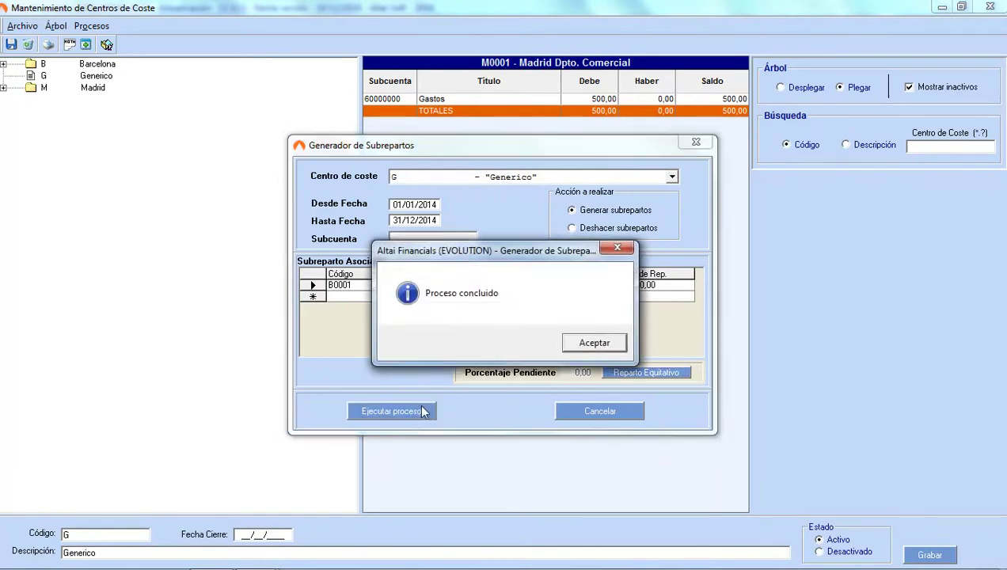
{"action": "left_click", "coordinate": [566, 345]}
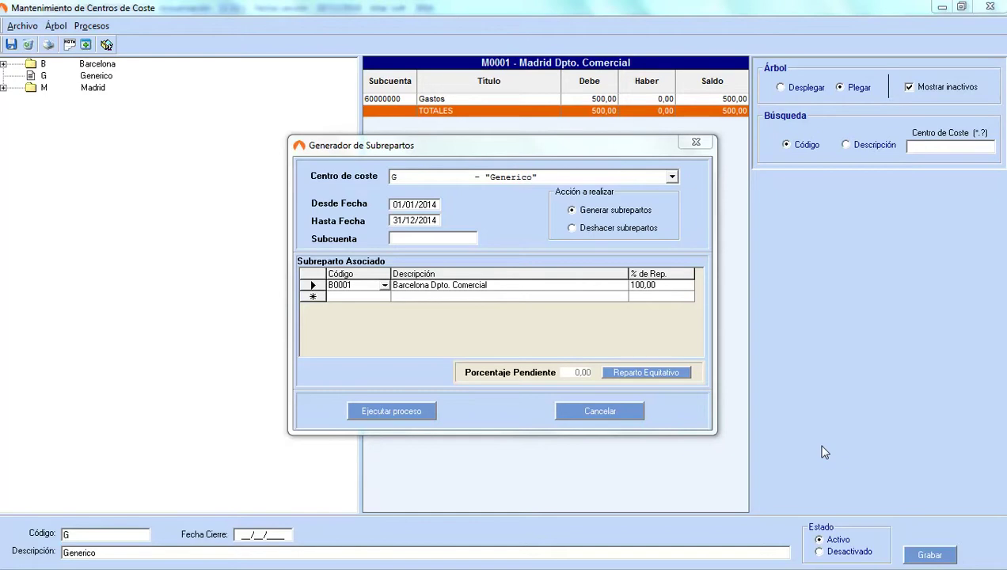
{"action": "left_click", "coordinate": [622, 231]}
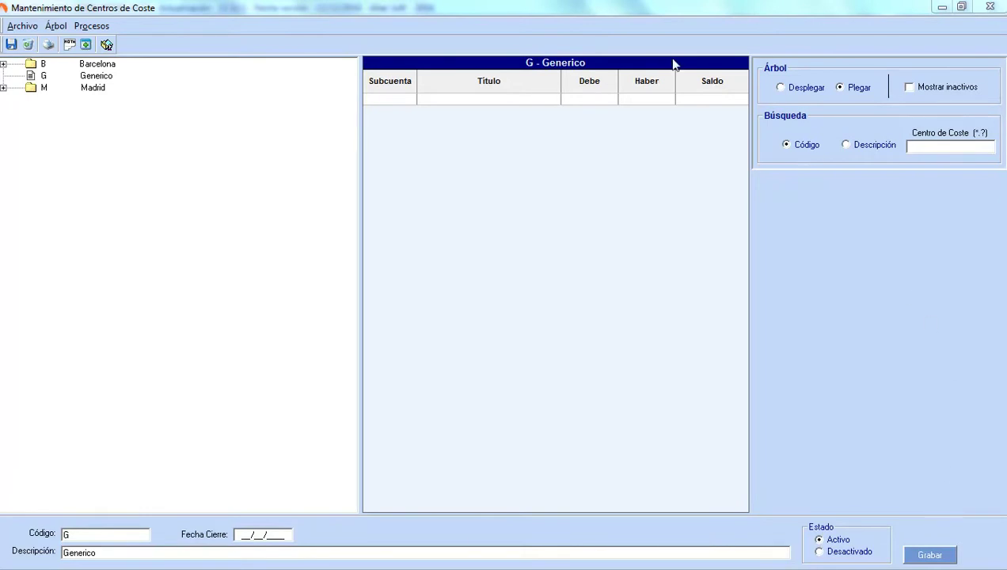
- Open Reestructuración de Repartos and add subaccount 60000000, Gastos, to the subaccounts whose distributions are replaced
{"action": "left_click", "coordinate": [91, 26]}
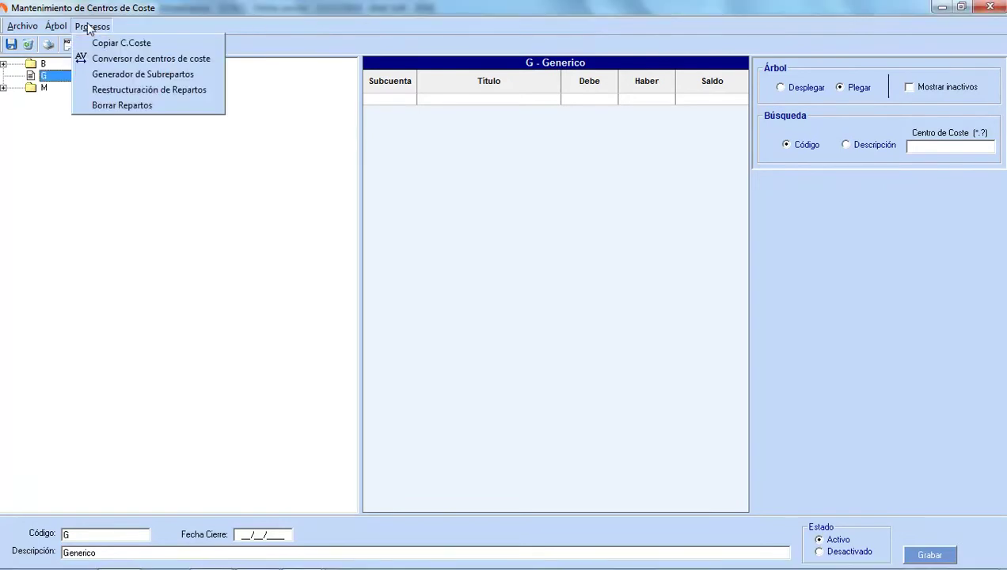
{"action": "left_click", "coordinate": [166, 90]}
{"action": "key", "text": "Return"}
{"action": "left_click", "coordinate": [427, 186]}
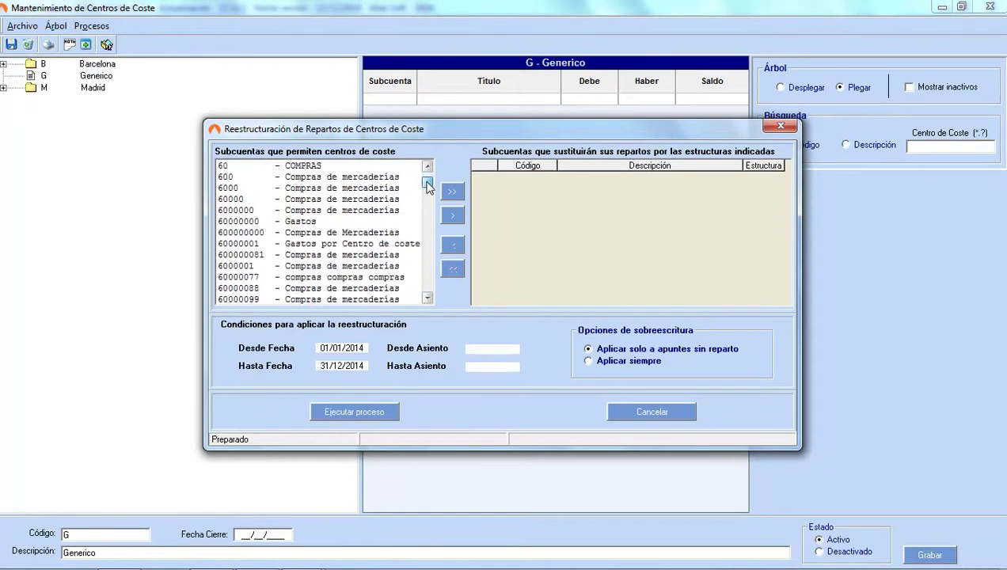
{"action": "mouse_move", "coordinate": [427, 186]}
{"action": "left_mouse_down"}
{"action": "mouse_move", "coordinate": [429, 209]}
{"action": "mouse_move", "coordinate": [427, 193]}
{"action": "left_mouse_up"}
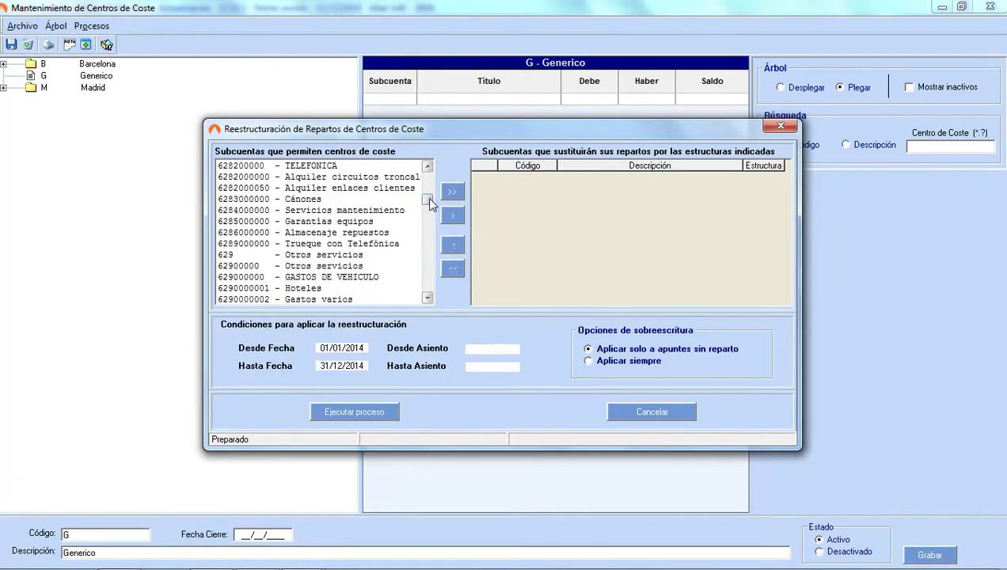
{"action": "left_click", "coordinate": [427, 167]}
{"action": "left_click", "coordinate": [368, 190]}
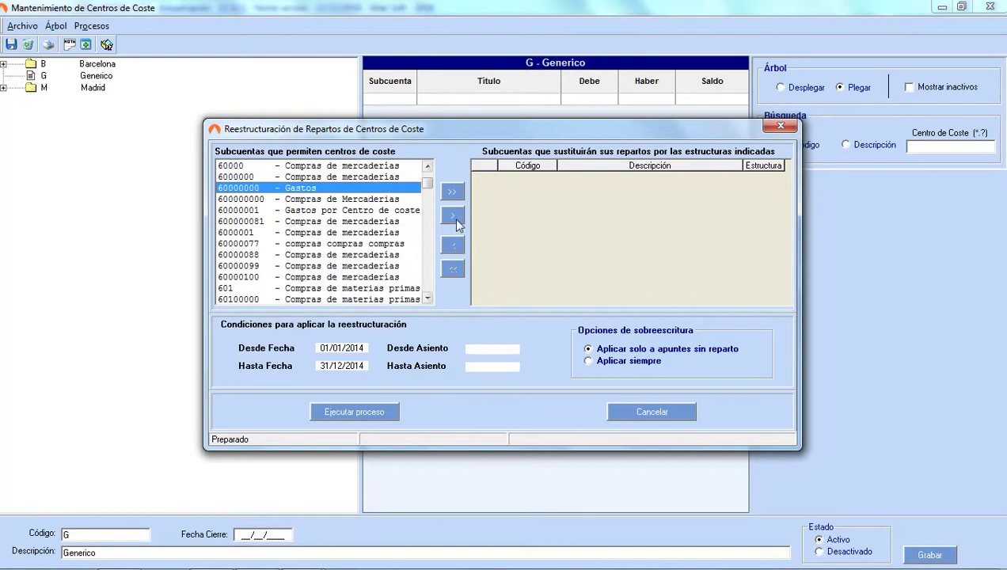
{"action": "left_click", "coordinate": [456, 224]}
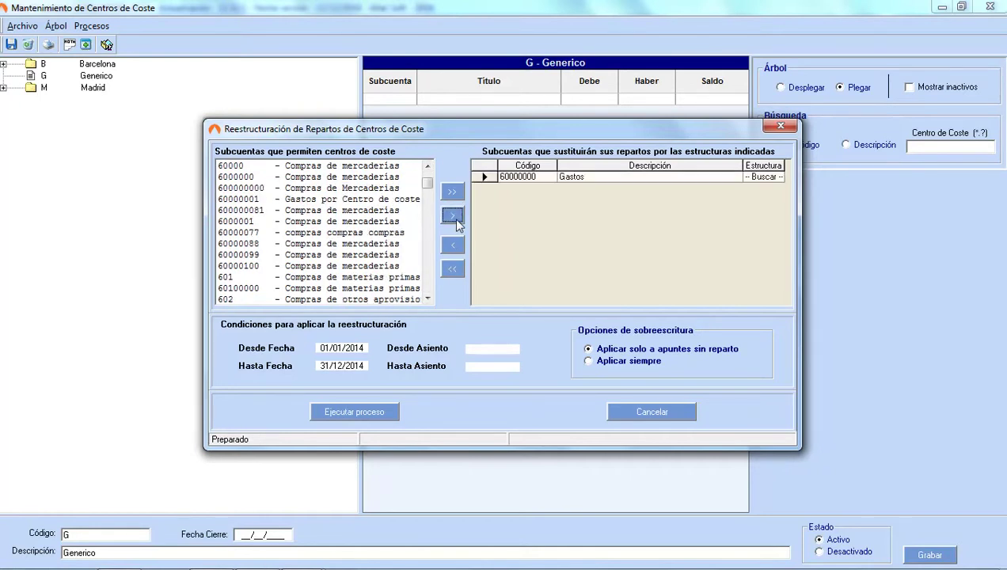
- Assign distribution structure 001 to subaccount 60000000 and set the overwrite option to Aplicar siempre
{"action": "left_click", "coordinate": [765, 178]}
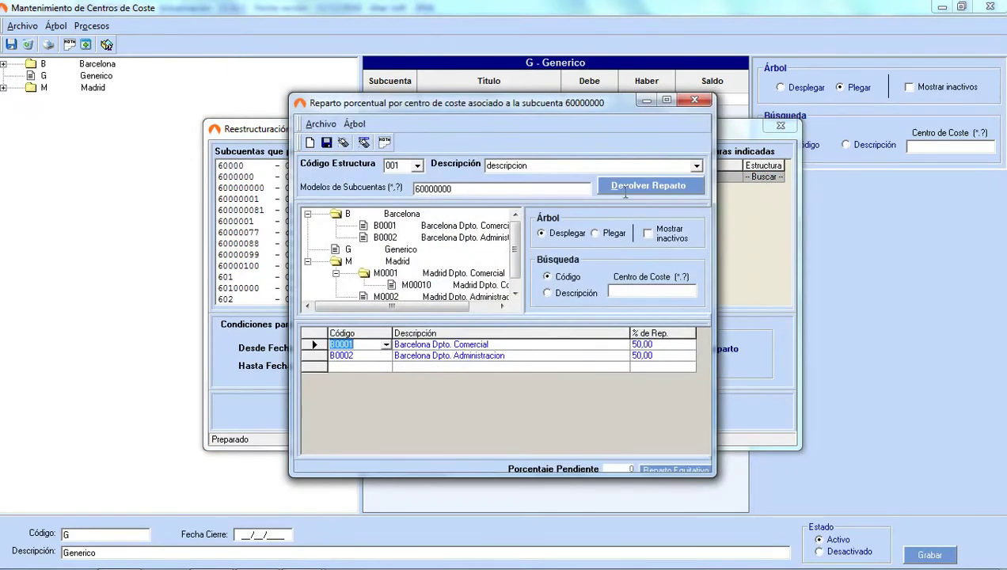
{"action": "left_click", "coordinate": [631, 188]}
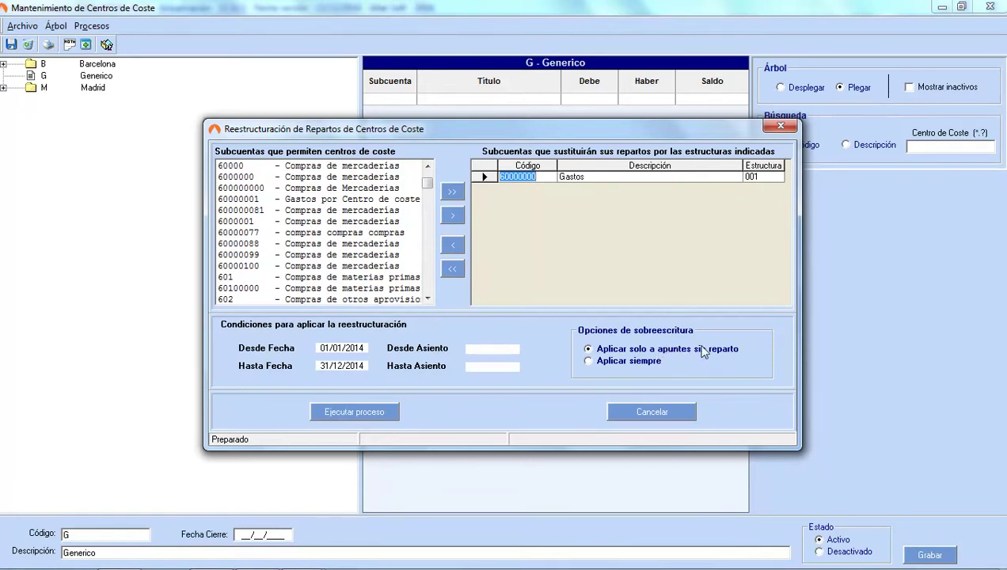
{"action": "left_click", "coordinate": [625, 364]}
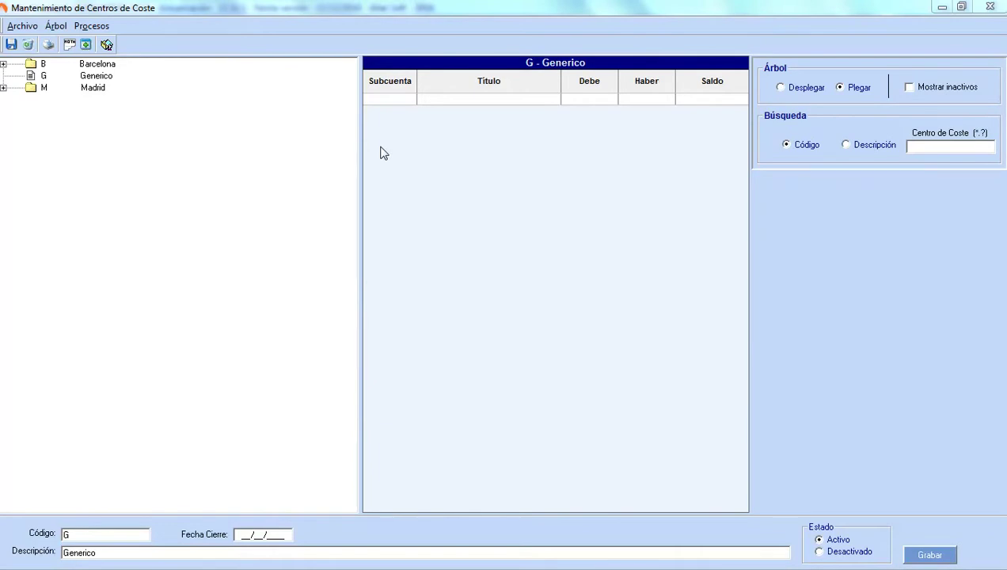
- Run Borrar Repartos for fiscal year 2014 with dates from 01/01/2014 to 31/12/2014
{"action": "left_click", "coordinate": [91, 27]}
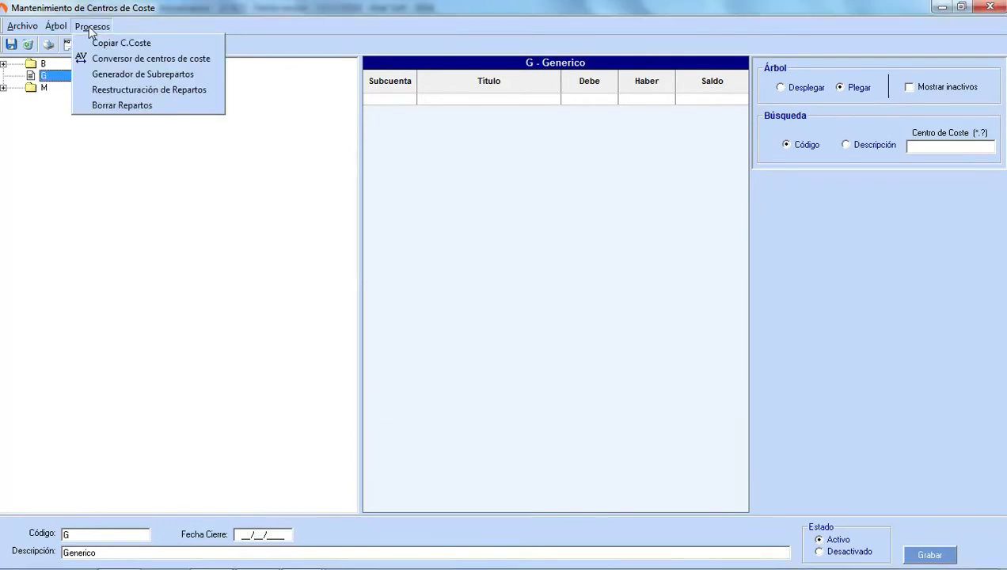
{"action": "left_click", "coordinate": [122, 105]}
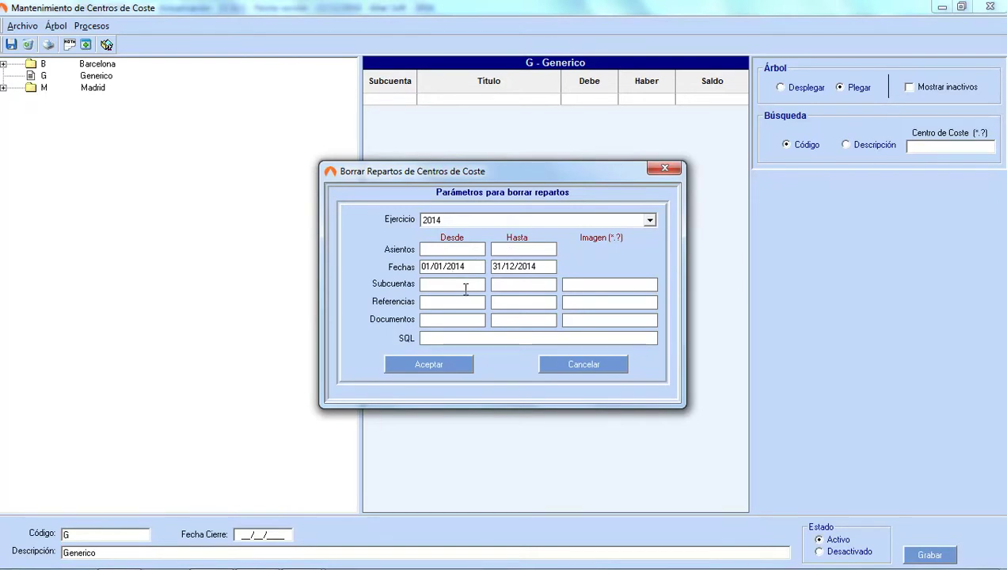
{"action": "left_click", "coordinate": [471, 365]}
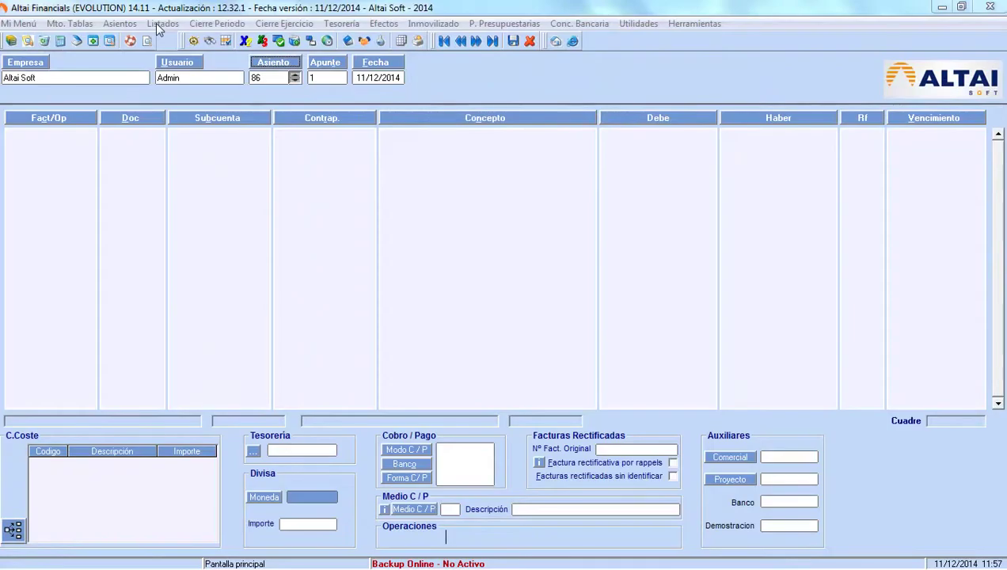
- Generate the Árbol de Centros de Coste report on screen from the cost centre listings
{"action": "left_click", "coordinate": [156, 23]}
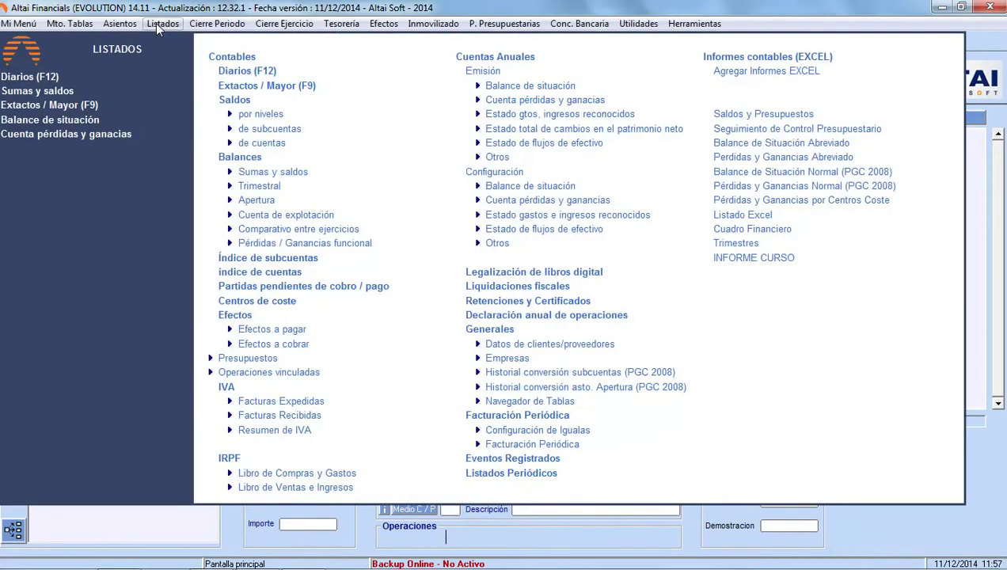
{"action": "left_click", "coordinate": [271, 308]}
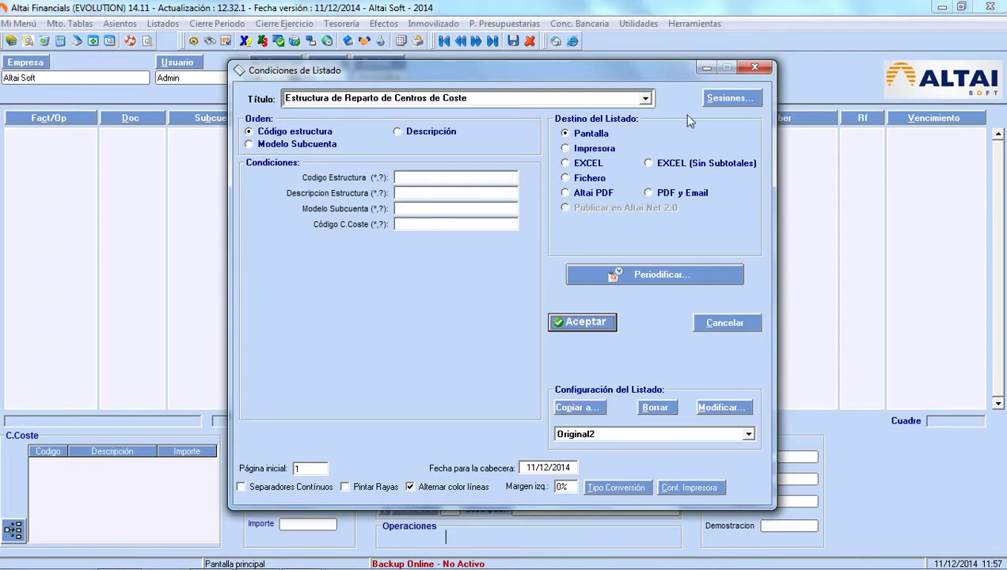
{"action": "left_click", "coordinate": [646, 98]}
{"action": "scroll", "coordinate": [601, 133], "scroll_direction": "up", "scroll_amount": 1}
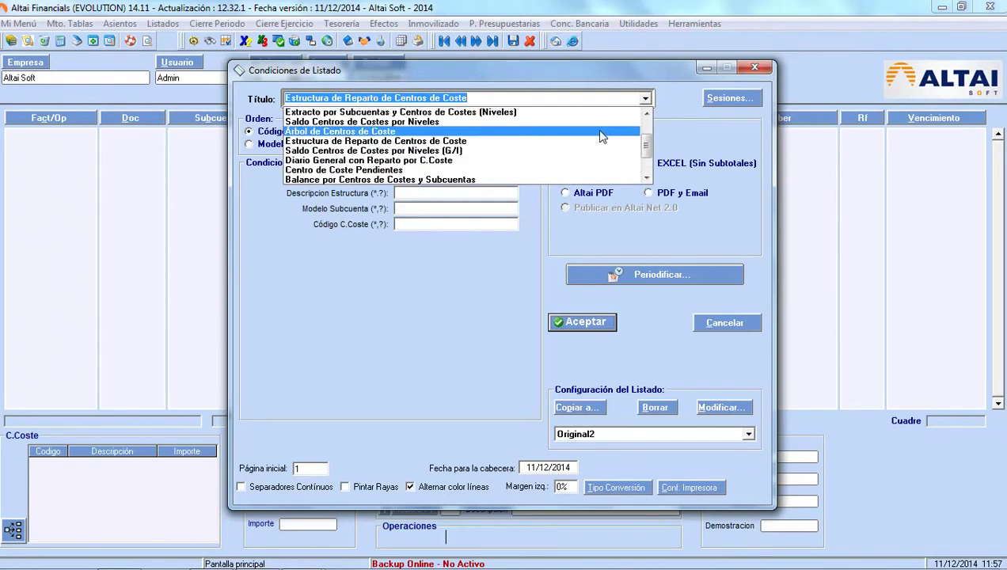
{"action": "left_click", "coordinate": [591, 133]}
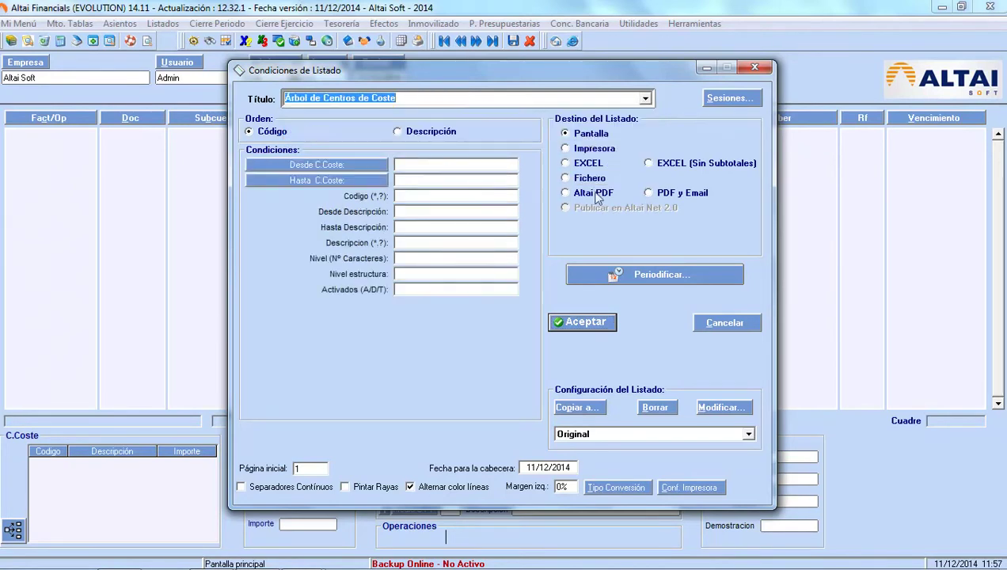
{"action": "left_click", "coordinate": [585, 321]}
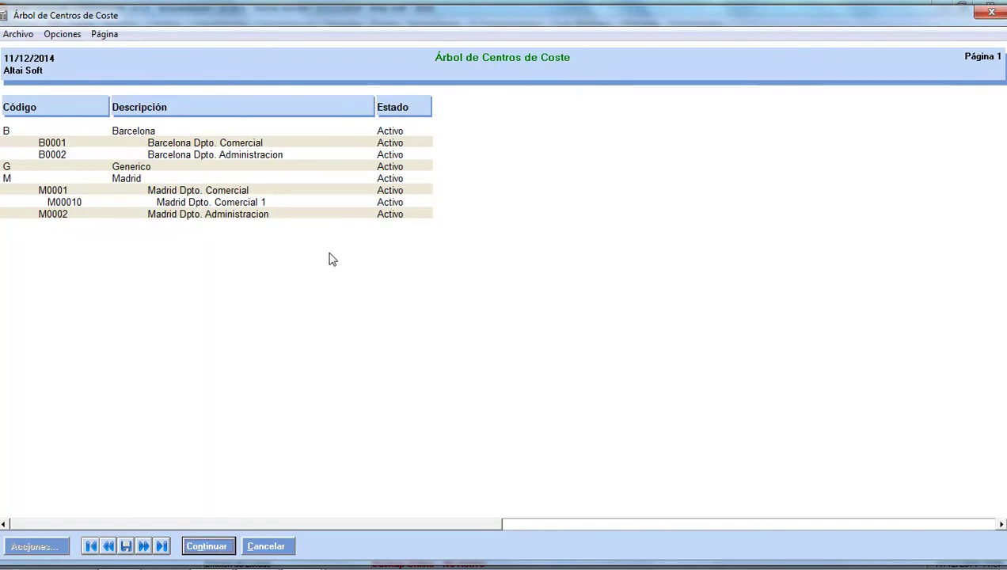
- Check the actions for cost centre B0002 in the tree report, and generate the Estructura de Reparto de Centros de Coste report on screen
{"action": "left_click", "coordinate": [279, 158]}
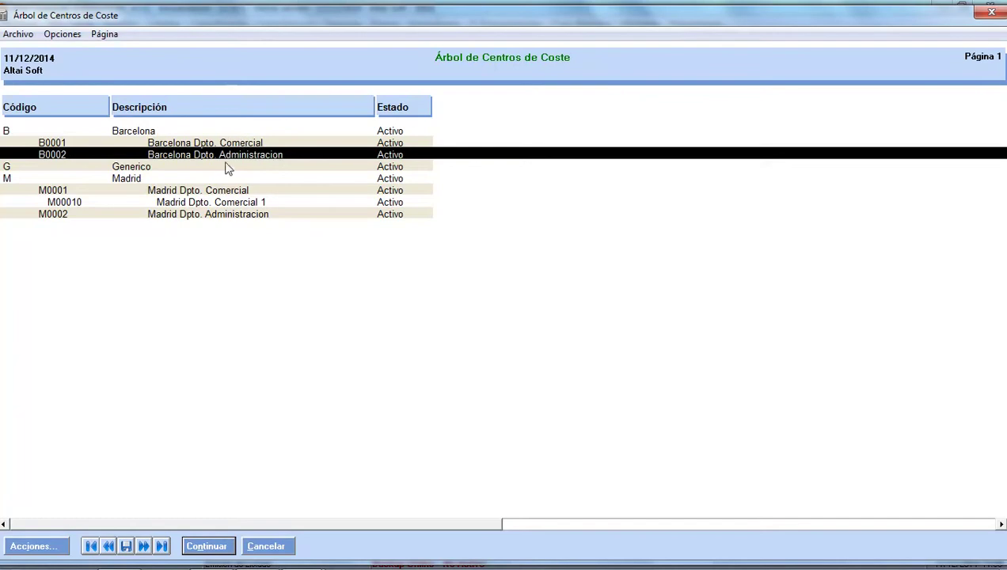
{"action": "left_click", "coordinate": [48, 545]}
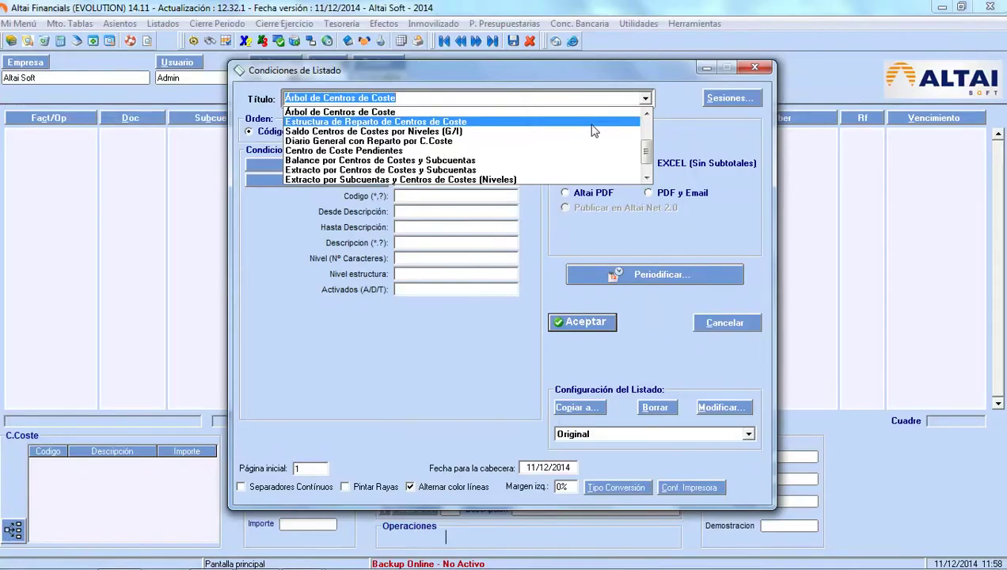
{"action": "left_click", "coordinate": [591, 124]}
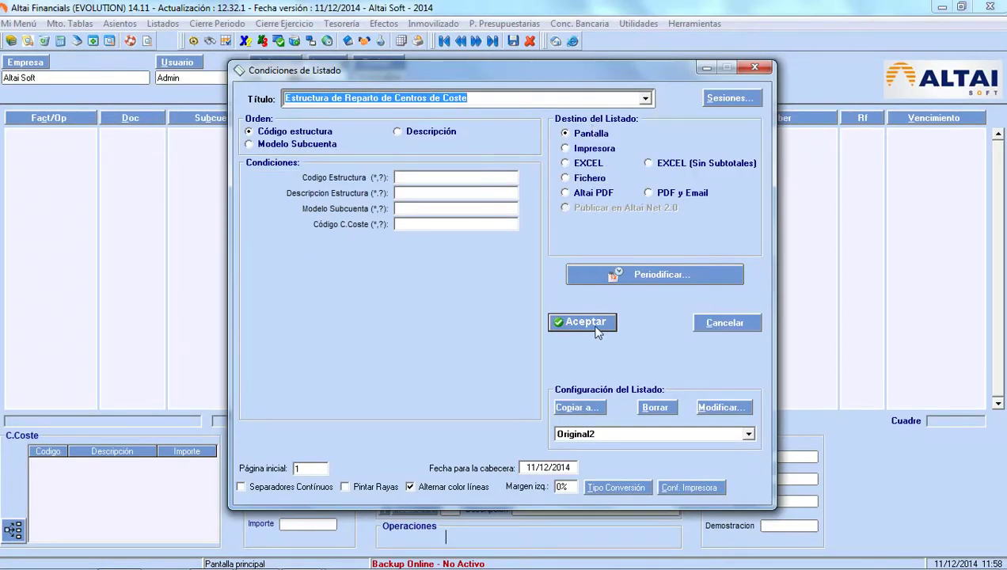
{"action": "left_click", "coordinate": [584, 322]}
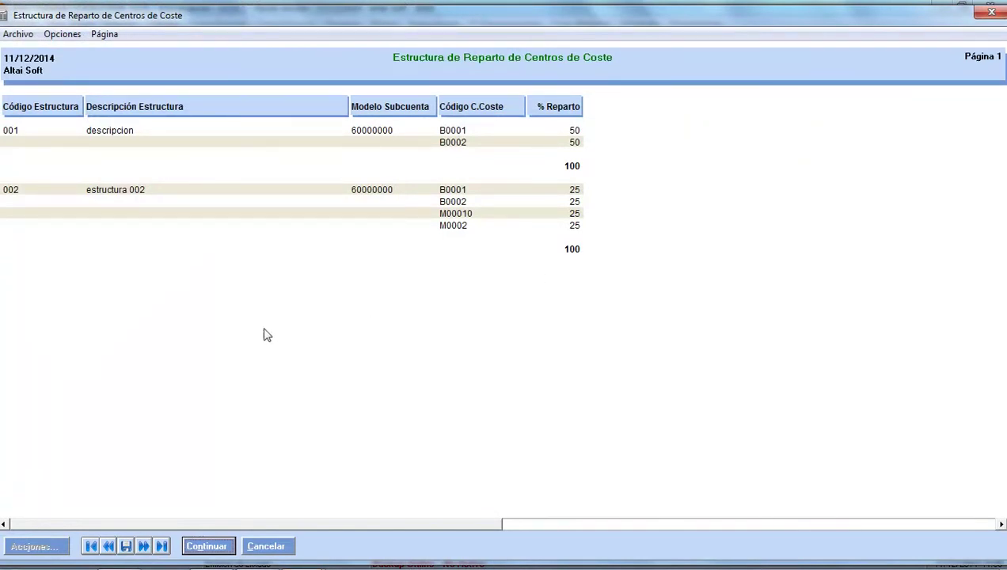
{"action": "key", "text": "Escape"}
- Generate the Saldo Centros de Costes por Niveles (G/I) report on screen for 01/01/2014 to 31/12/2014, subaccounts 6 to 7z
{"action": "left_click", "coordinate": [645, 98]}
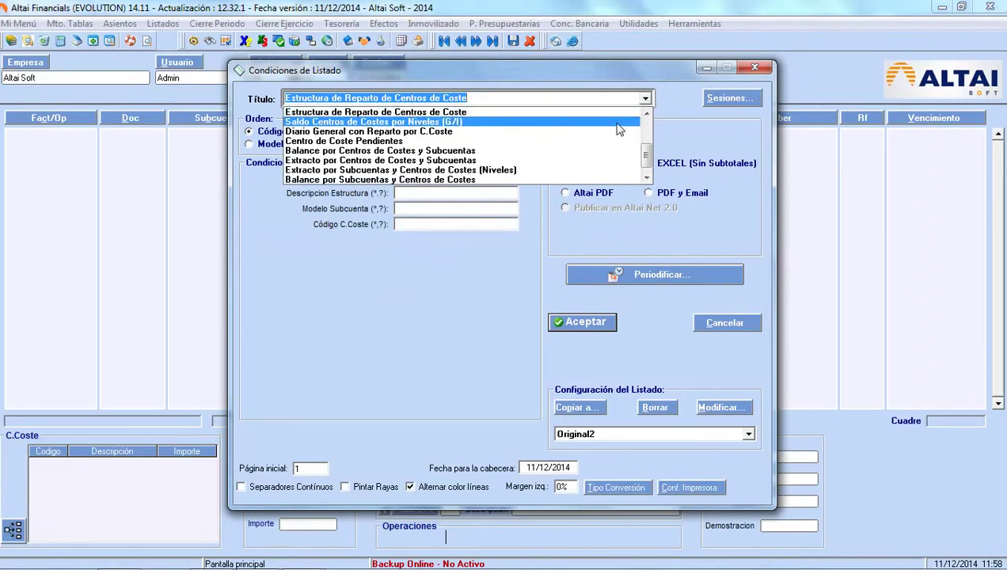
{"action": "left_click", "coordinate": [619, 130]}
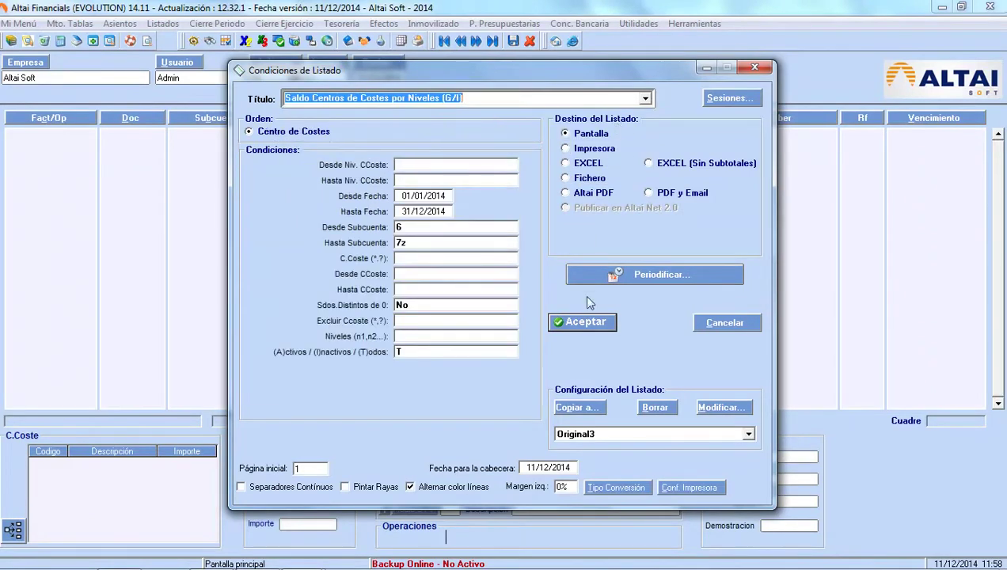
{"action": "left_click", "coordinate": [584, 325]}
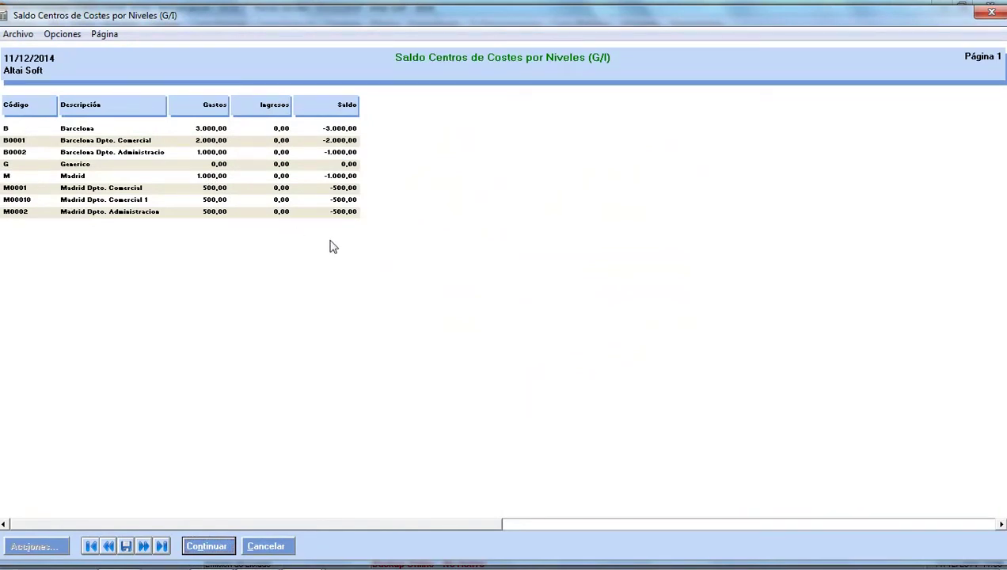
{"action": "left_click", "coordinate": [990, 13]}
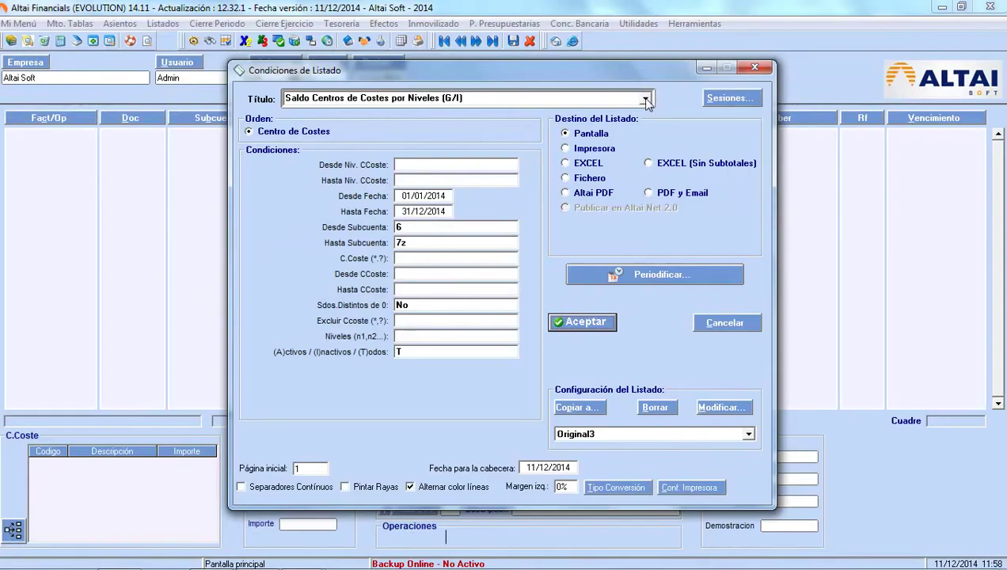
- Generate the Diario General con Reparto por C.Coste report on screen for 01/01/2014 to 31/12/2014 and page through it
{"action": "left_click", "coordinate": [646, 99]}
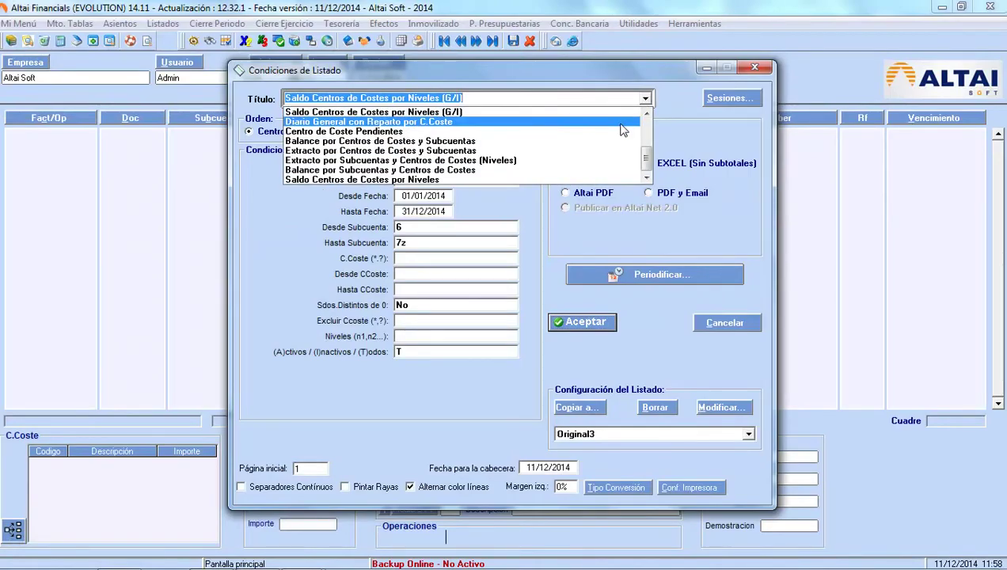
{"action": "left_click", "coordinate": [622, 123]}
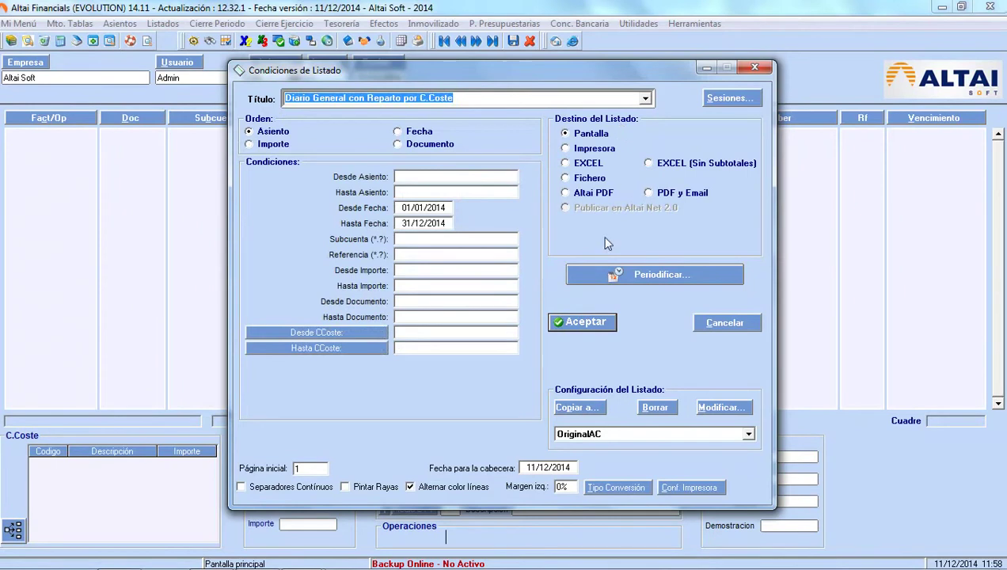
{"action": "left_click", "coordinate": [586, 322]}
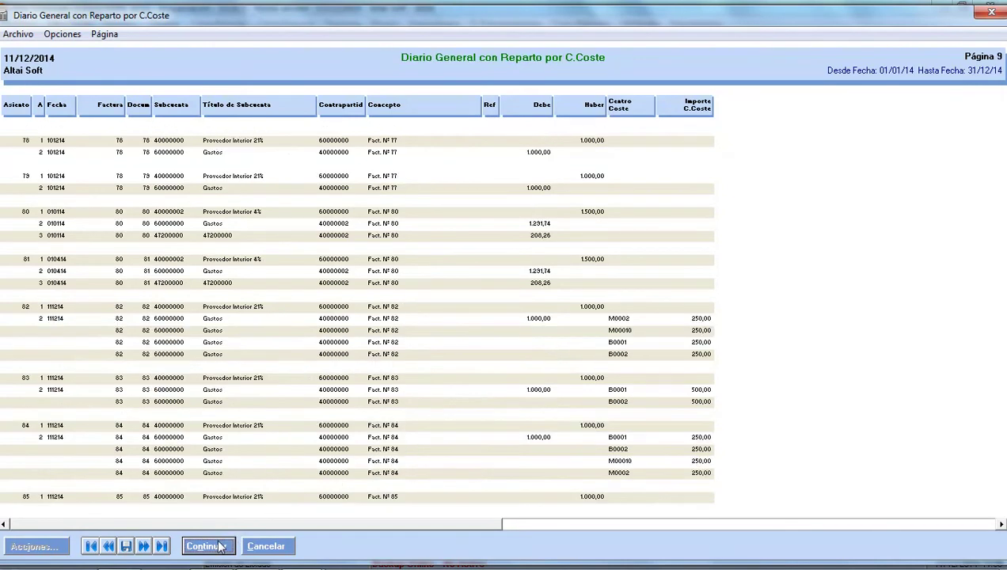
{"action": "left_click", "coordinate": [222, 546]}
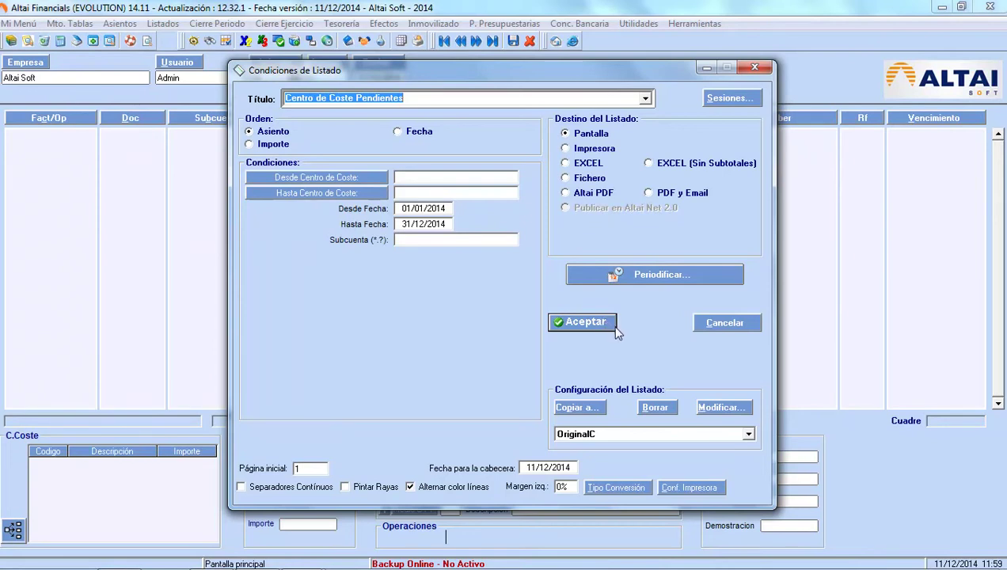
- Generate the Balance por Centros de Costes y Subcuentas report on screen for active cost centres from 01/01/2014 to 31/12/2014
{"action": "key", "text": "Down"}
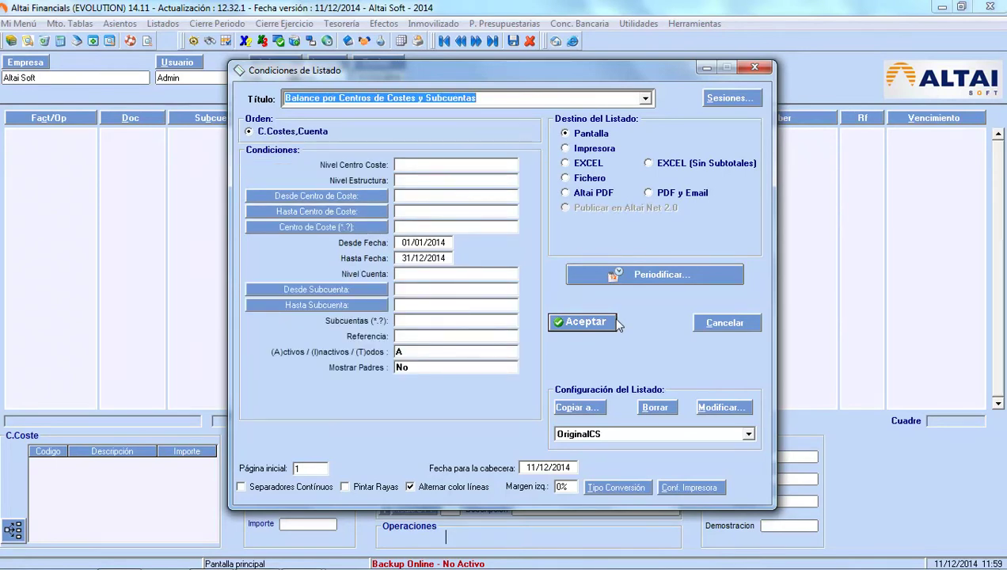
{"action": "left_click", "coordinate": [607, 325]}
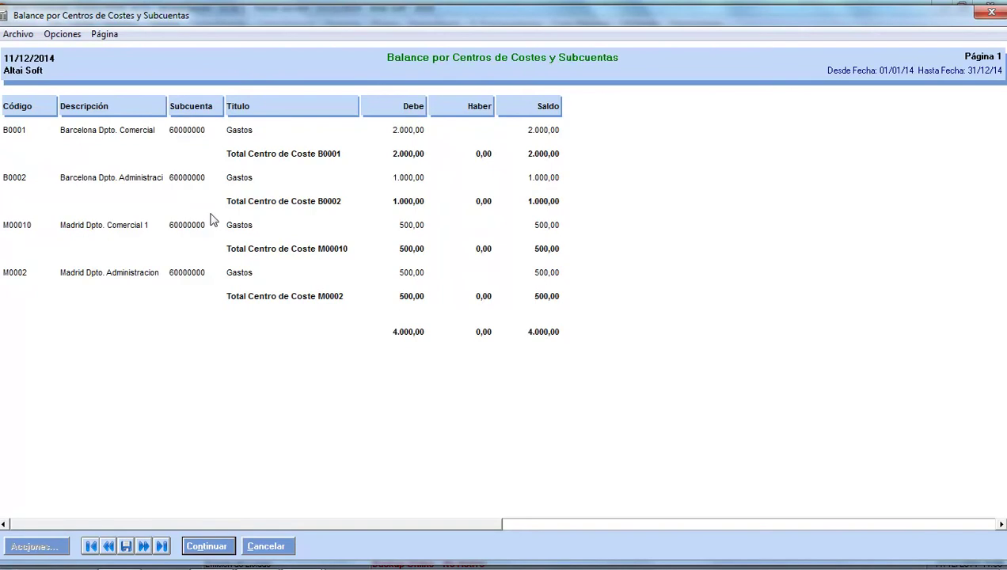
{"action": "left_click", "coordinate": [990, 12]}
- Generate the Balance por Subcuentas y Centros de Costes report on screen for 01/01/2014 to 31/12/2014
{"action": "left_click", "coordinate": [644, 100]}
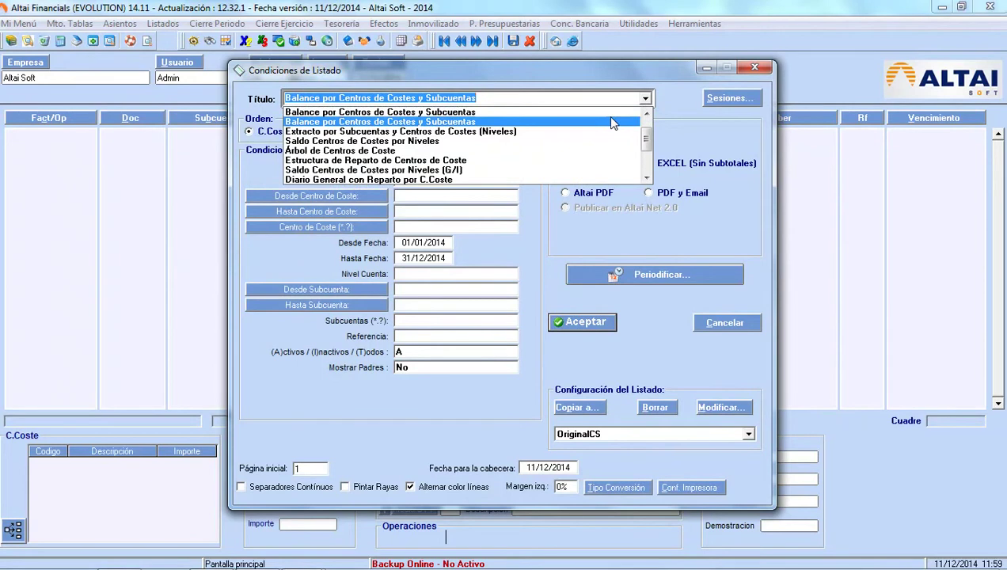
{"action": "scroll", "coordinate": [611, 124], "scroll_direction": "down", "scroll_amount": 2}
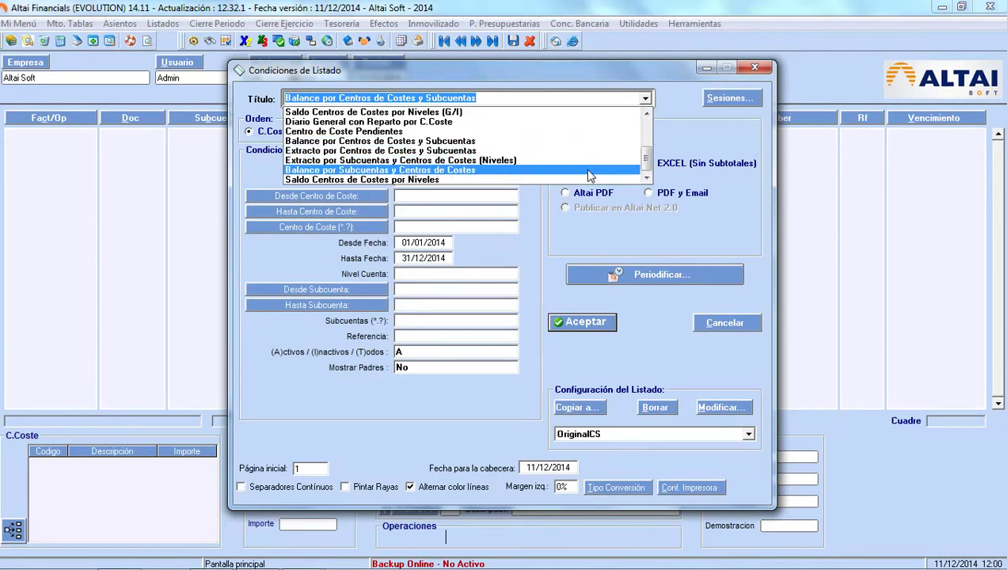
{"action": "left_click", "coordinate": [590, 171]}
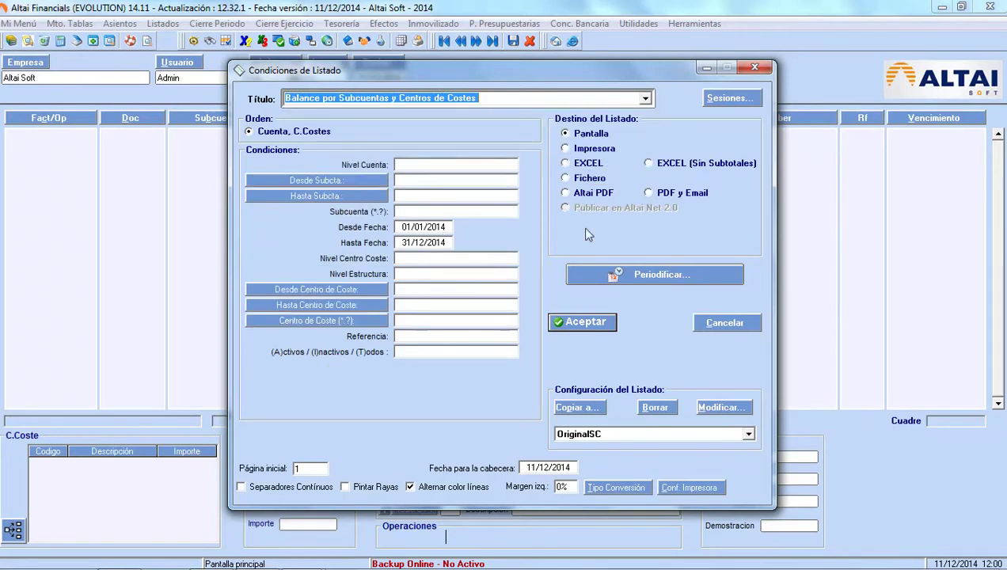
{"action": "left_click", "coordinate": [600, 325]}
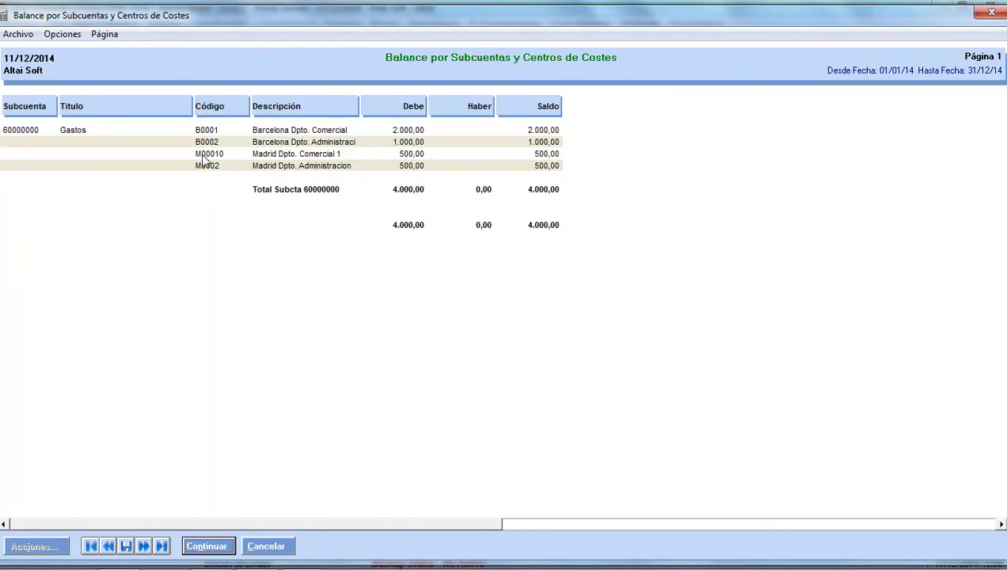
{"action": "left_click", "coordinate": [990, 12]}
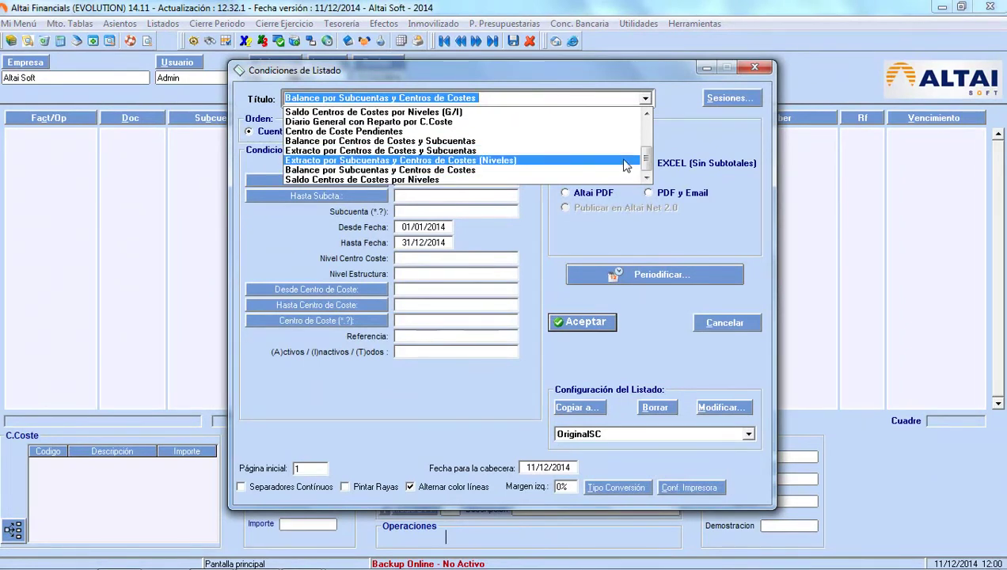
- Generate the Extracto por Centros de Costes y Subcuentas report on screen and check the Visualizar Asiento action for the B0001 lines
{"action": "left_click", "coordinate": [624, 151]}
{"action": "left_click", "coordinate": [598, 322]}
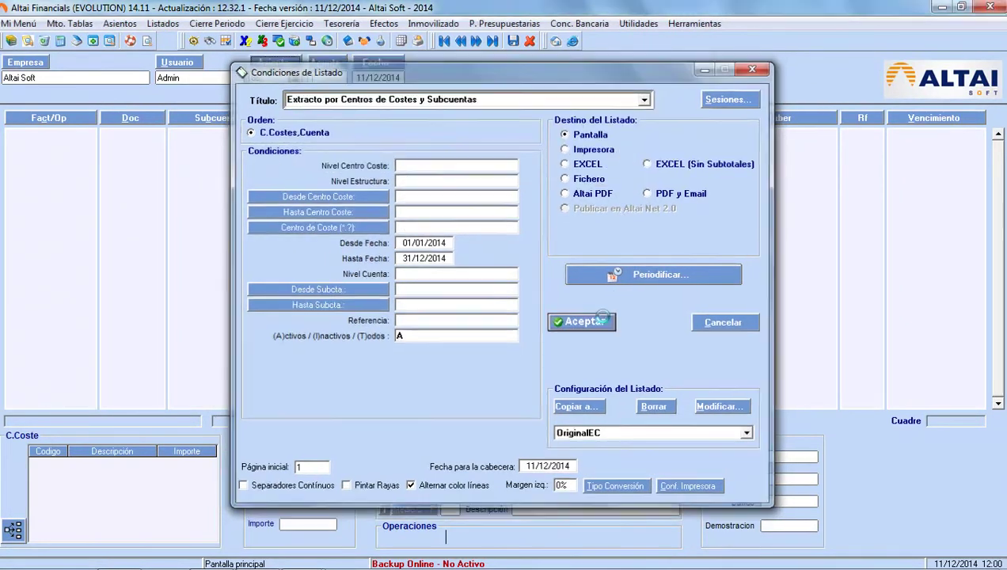
{"action": "left_click_drag", "start_coordinate": [331, 131], "coordinate": [333, 166]}
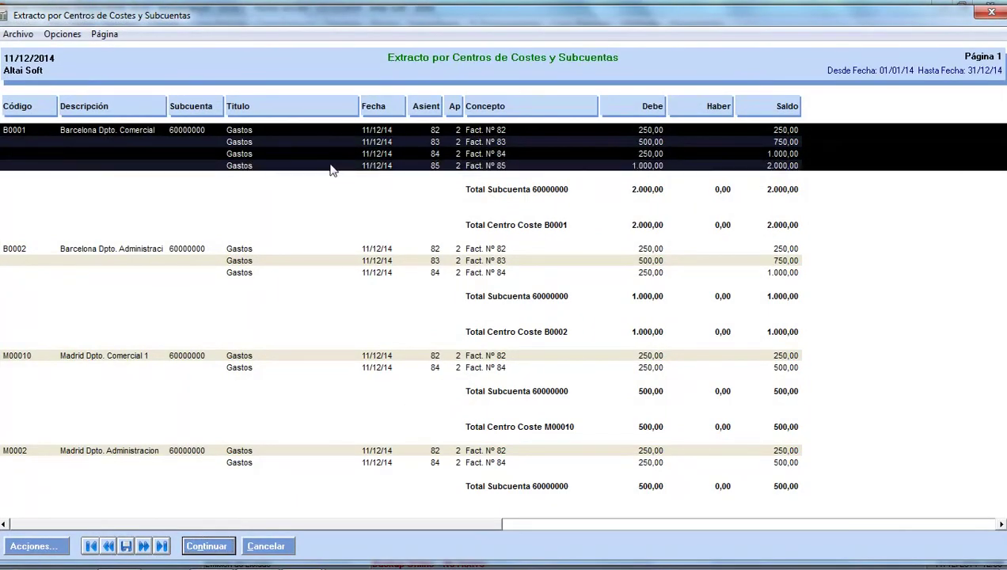
{"action": "left_click", "coordinate": [52, 546]}
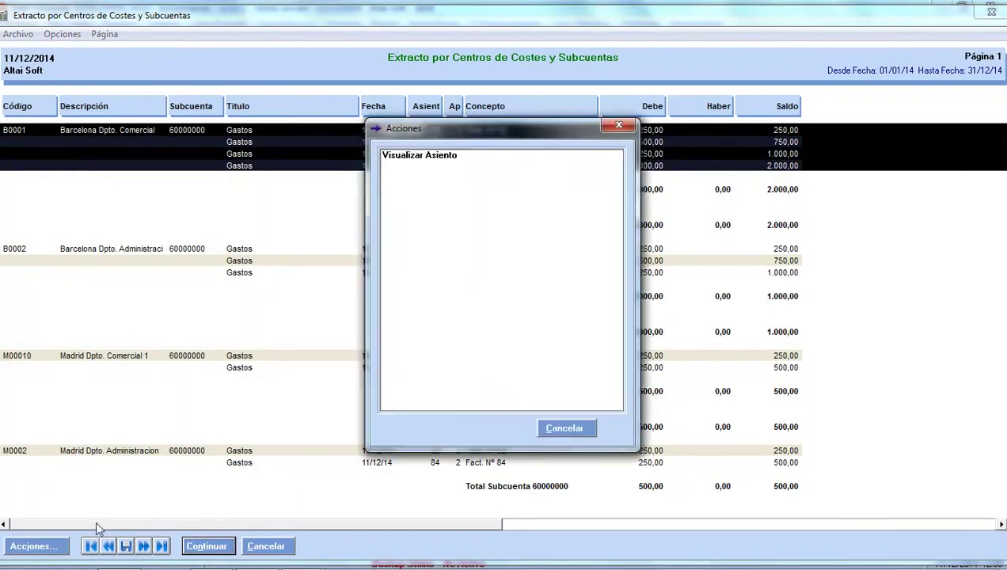
{"action": "left_click", "coordinate": [437, 154]}
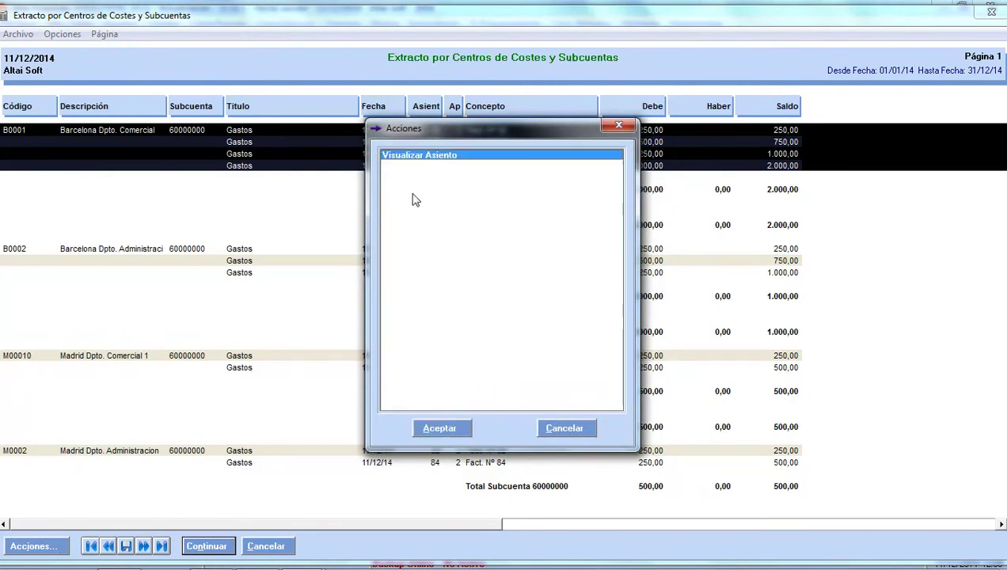
{"action": "left_click", "coordinate": [618, 125]}
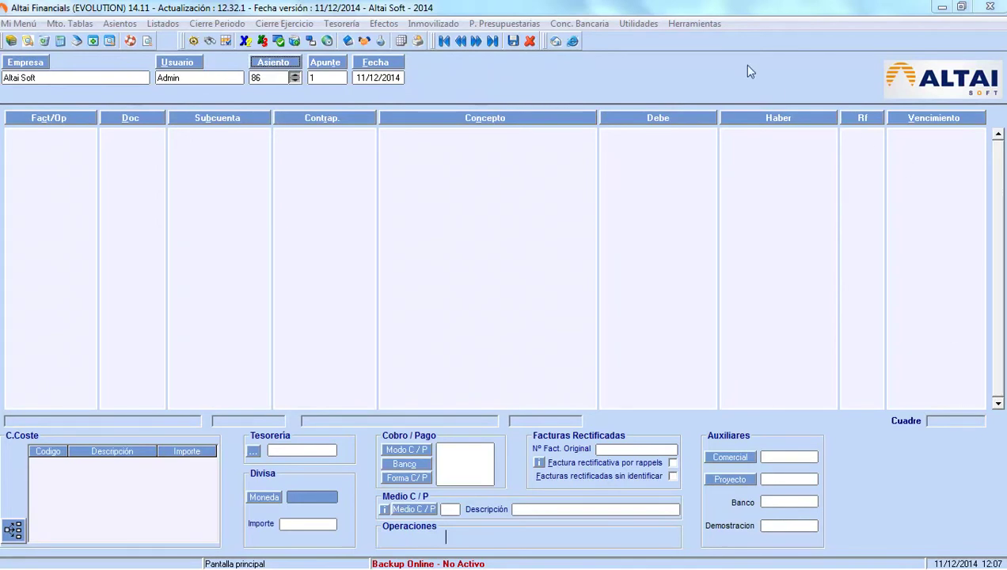
- Open Preferencias / Opciones and examine the module options that govern cost centre distribution
{"action": "left_click", "coordinate": [695, 24]}
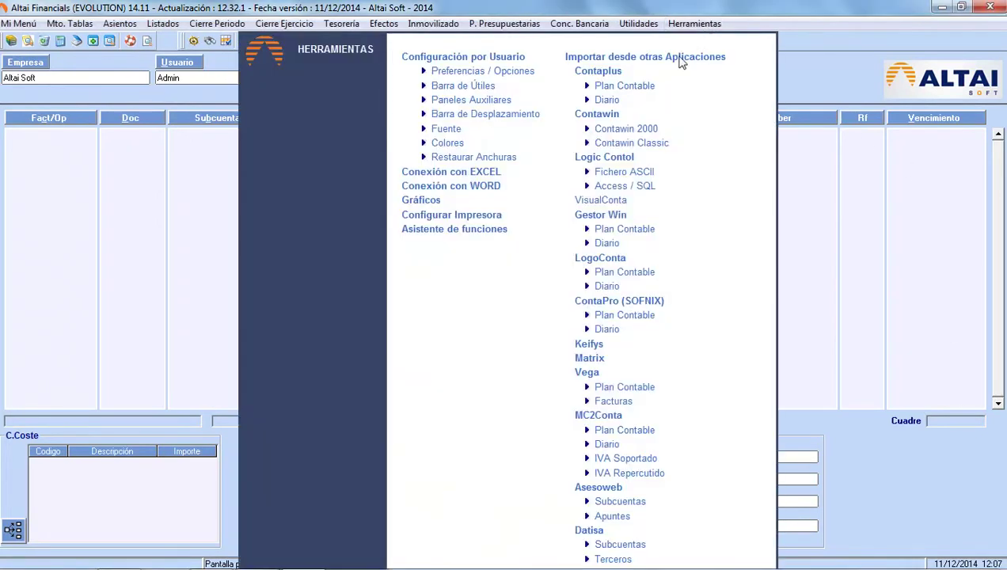
{"action": "left_click", "coordinate": [524, 71]}
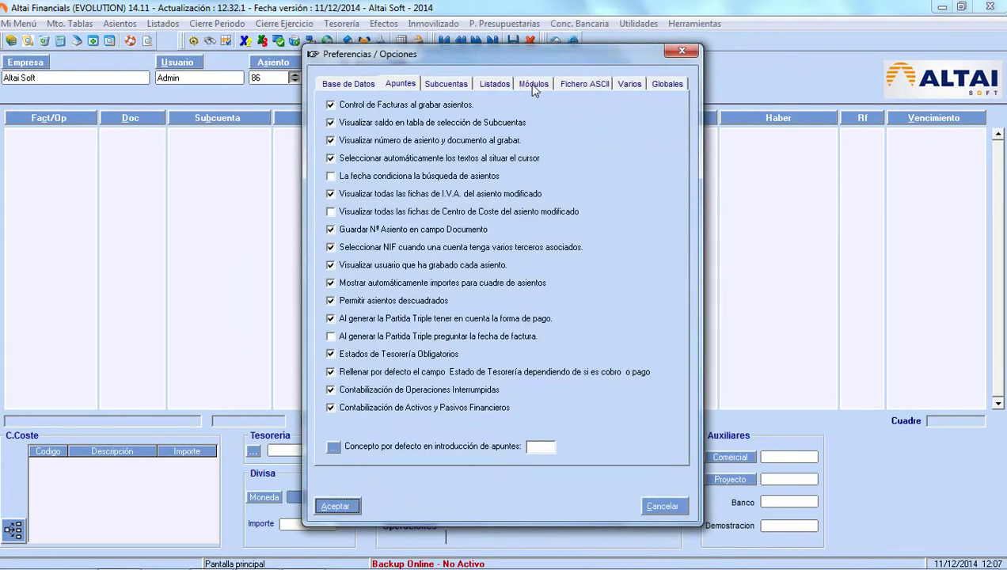
{"action": "left_click", "coordinate": [532, 84]}
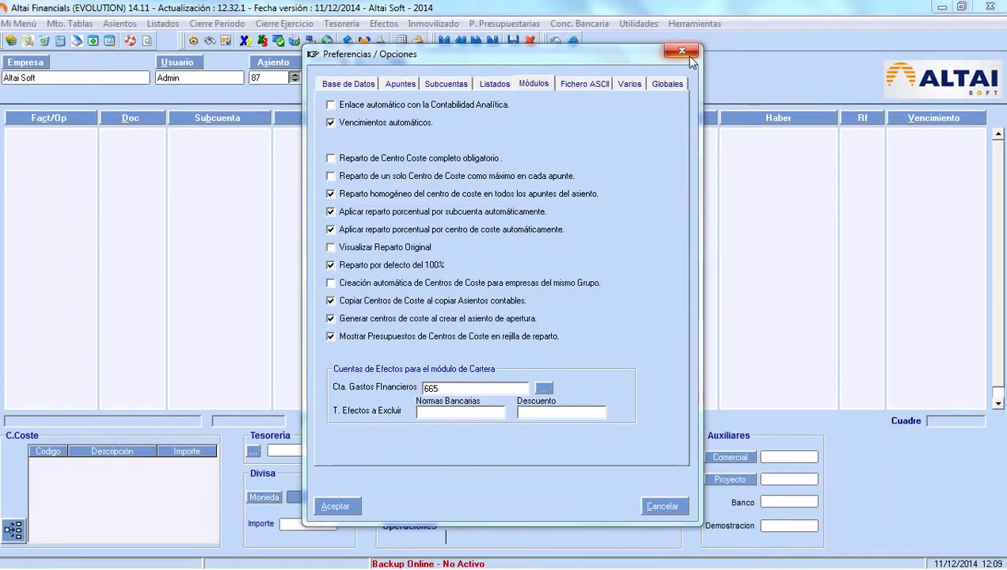
{"action": "left_click", "coordinate": [681, 50]}
- Bring up entry 86 and compare the cost centres assigned to its 40000000 and 60000000 lines
{"action": "left_click", "coordinate": [294, 80]}
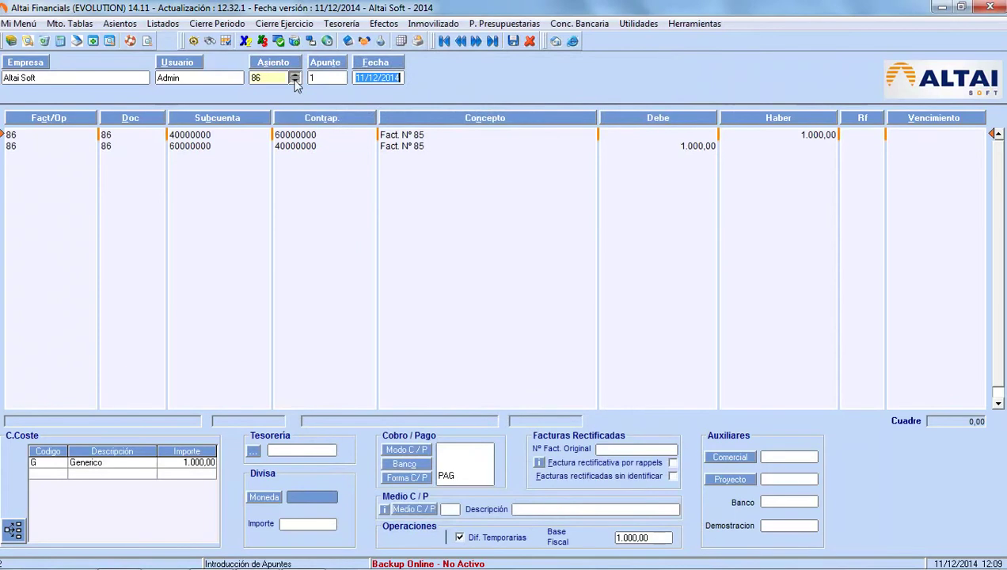
{"action": "left_click", "coordinate": [208, 136]}
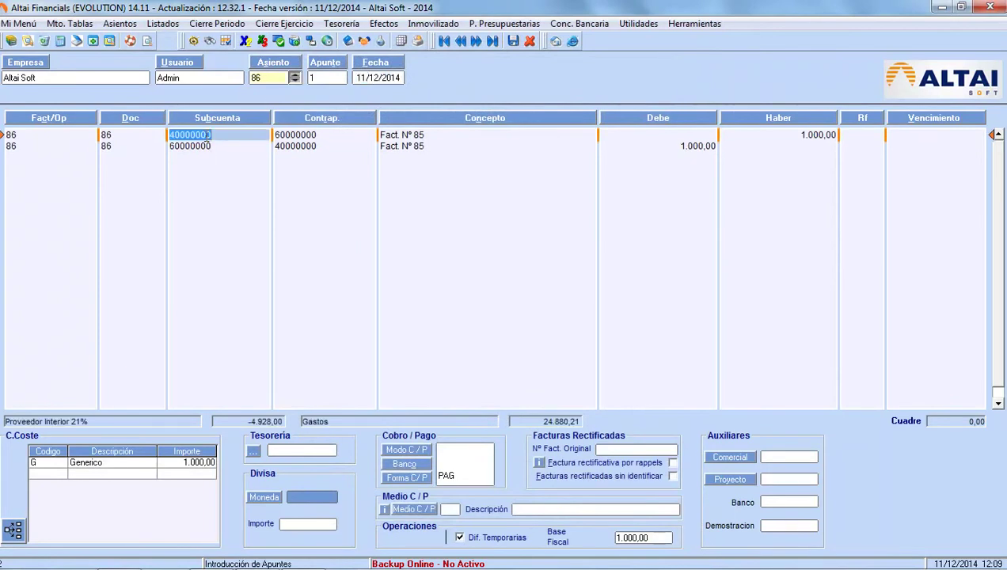
{"action": "left_click", "coordinate": [207, 148]}
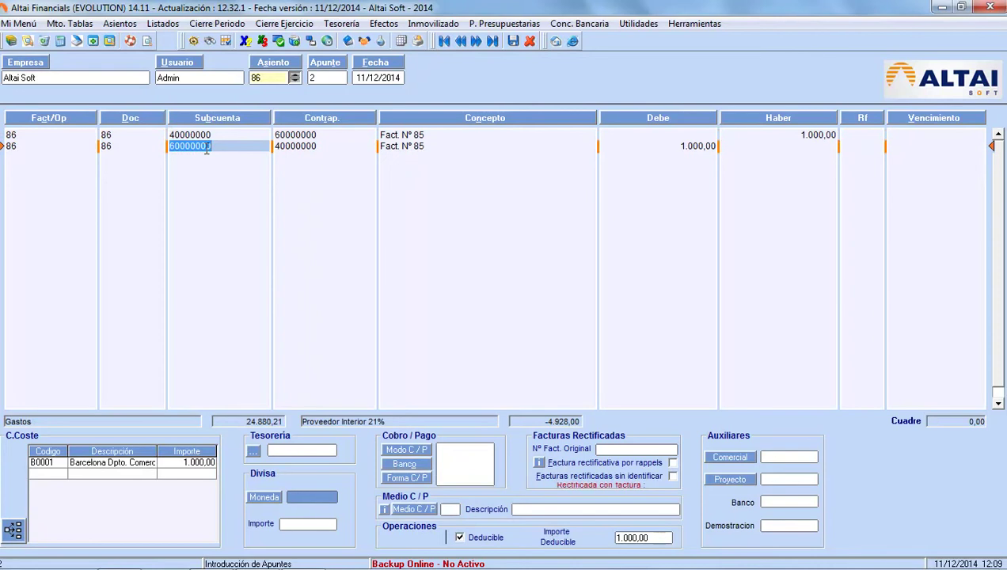
{"action": "left_click", "coordinate": [210, 140]}
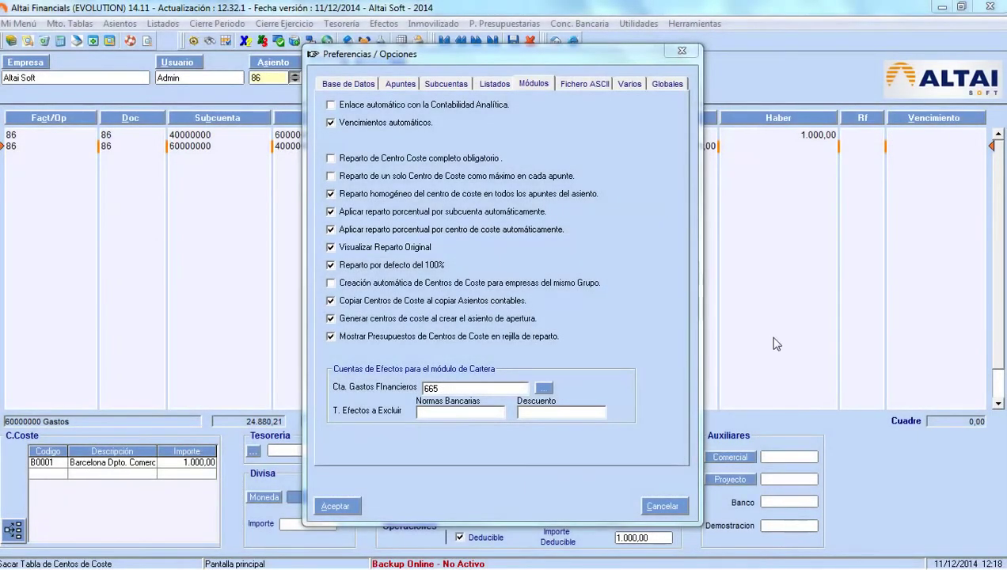
- Leave the preferences and open the original cost centre distribution of the 60000000 line in entry 86
{"action": "left_click", "coordinate": [681, 51]}
{"action": "left_click", "coordinate": [178, 149]}
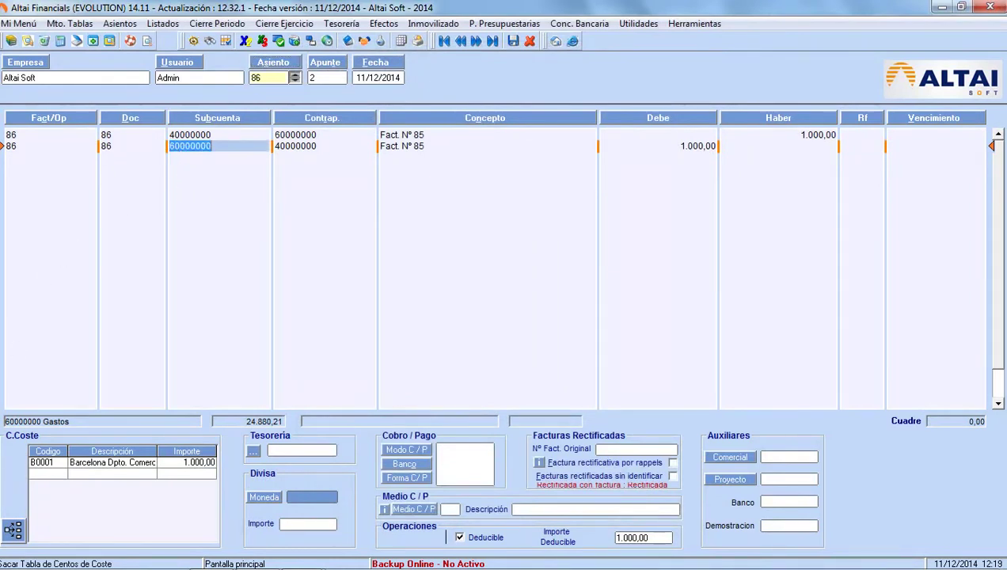
{"action": "left_click", "coordinate": [15, 528]}
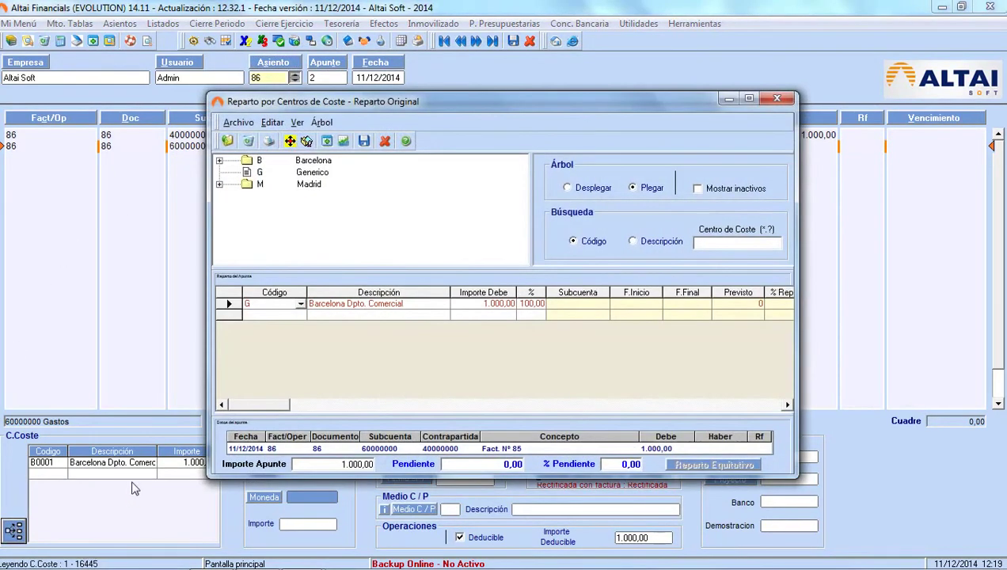